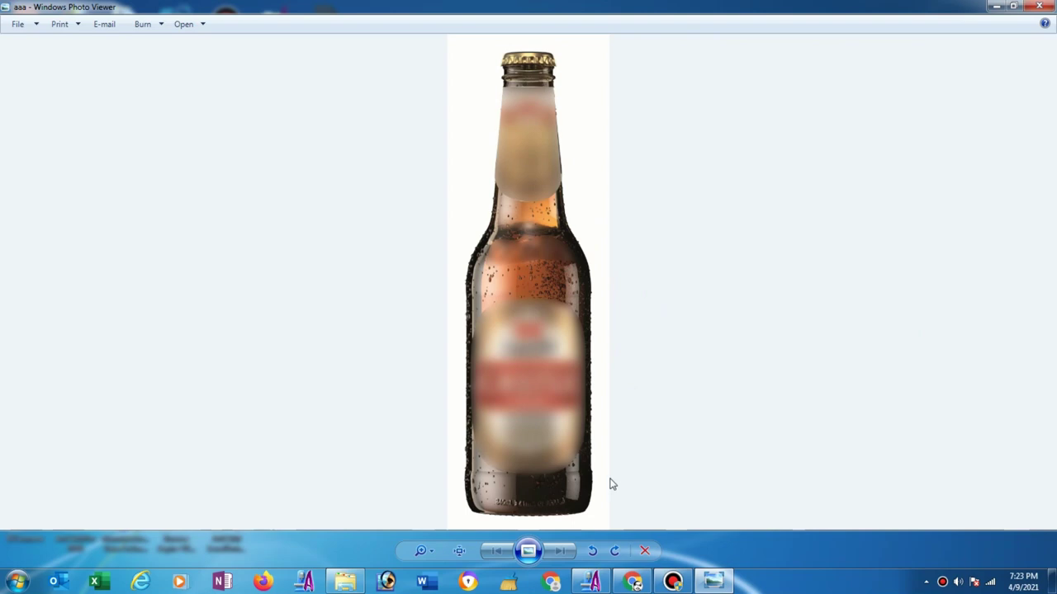
# Step: Close the beer bottle photo in Windows Photo Viewer
pyautogui.click(1040, 6)
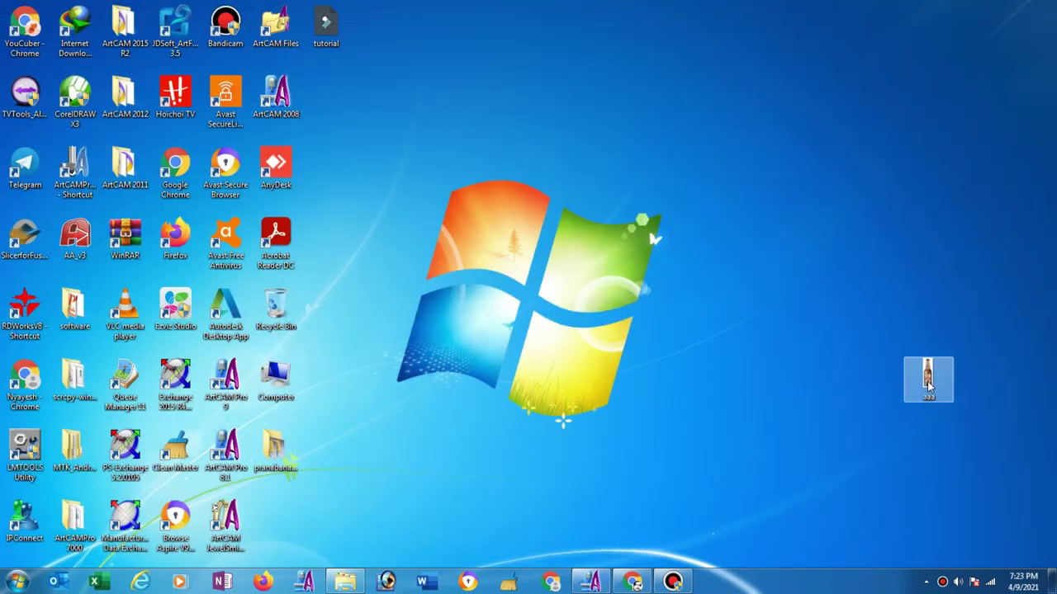
# Step: Close the empty ArtCAM Pro window and drop the aaa image onto the ArtCAM 2008 shortcut
pyautogui.click(592, 581)
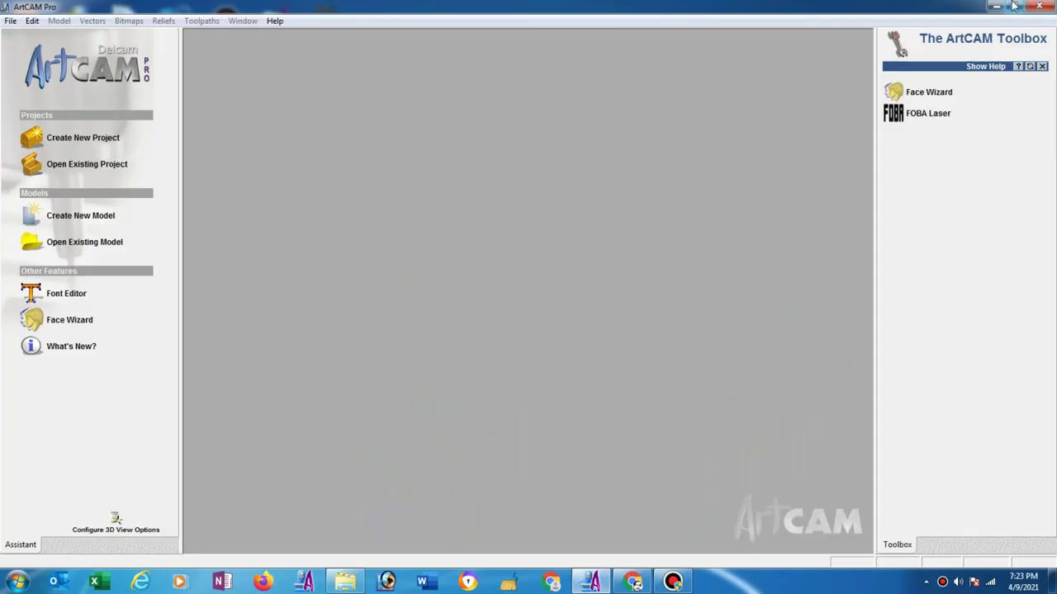
pyautogui.click(1039, 8)
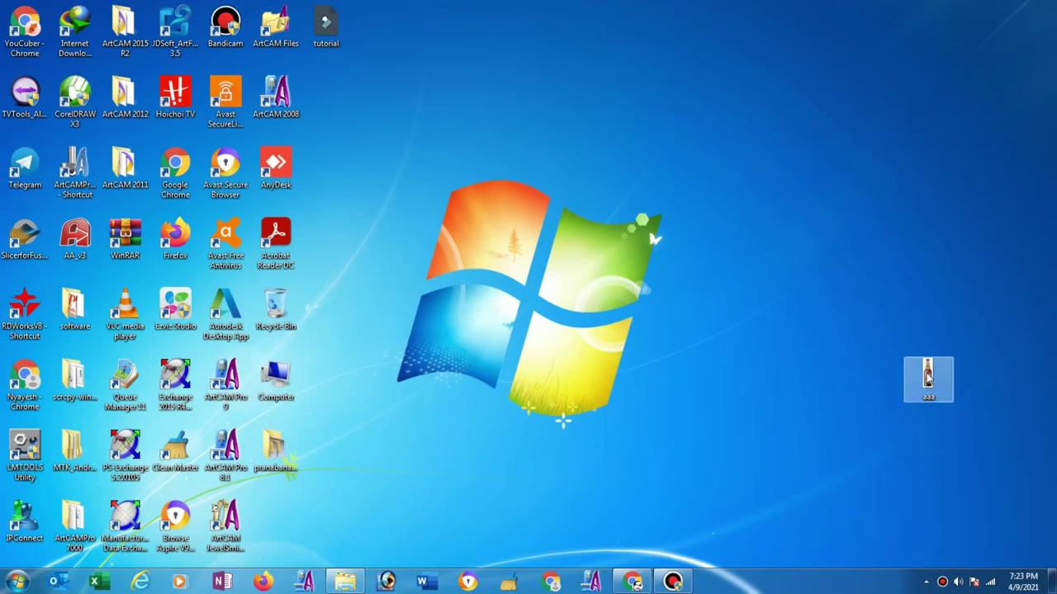
pyautogui.moveTo(928, 378); pyautogui.dragTo(422, 299)
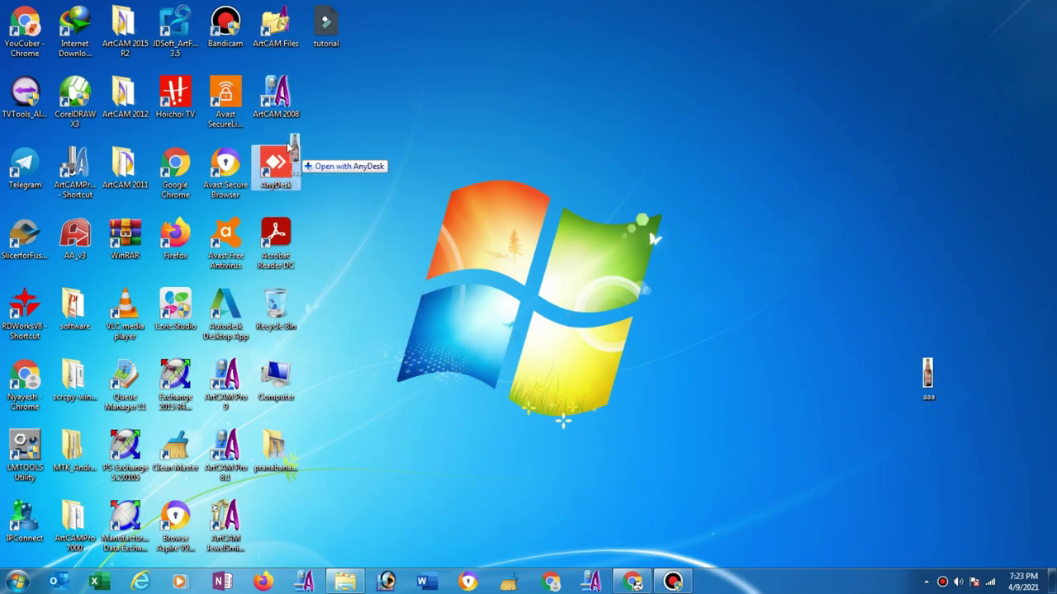
pyautogui.moveTo(422, 299); pyautogui.dragTo(275, 101)
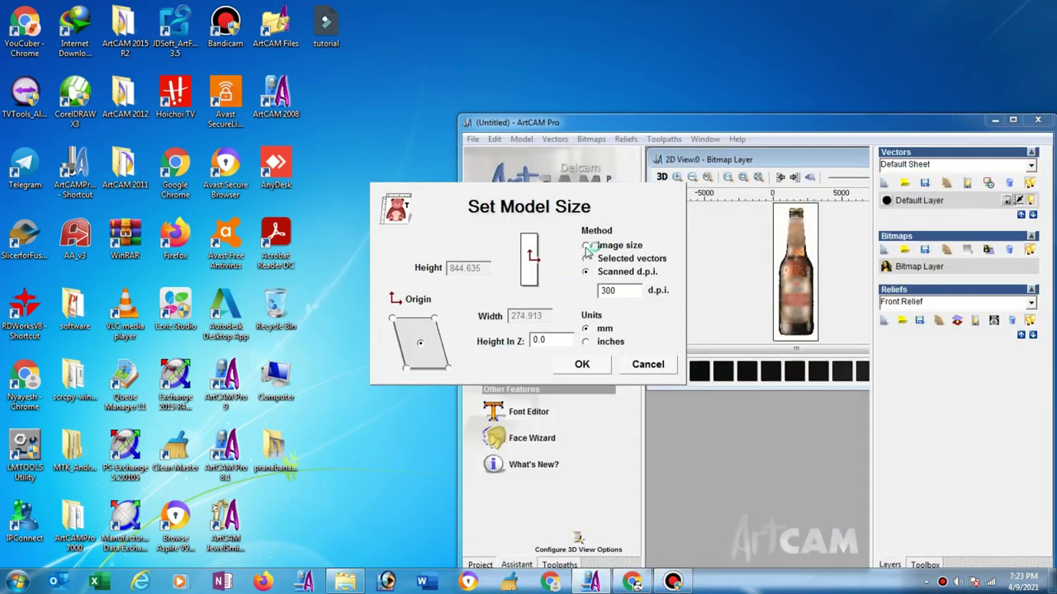
# Step: Size the model from the image, origin bottom-left, 14 inches tall (355.6 × 115.741 mm)
pyautogui.click(585, 246)
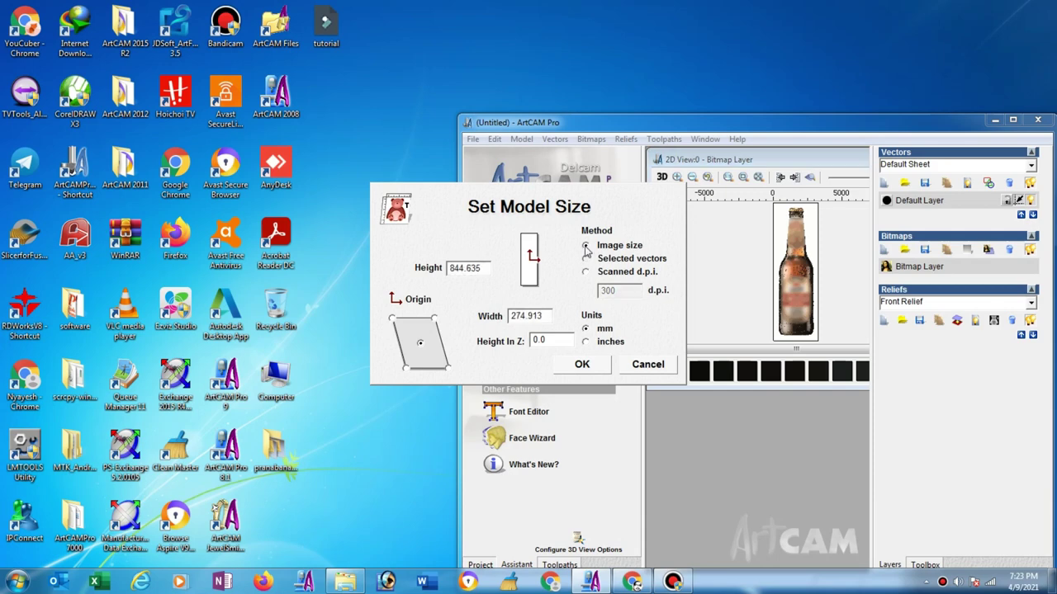
pyautogui.click(405, 370)
pyautogui.click(586, 342)
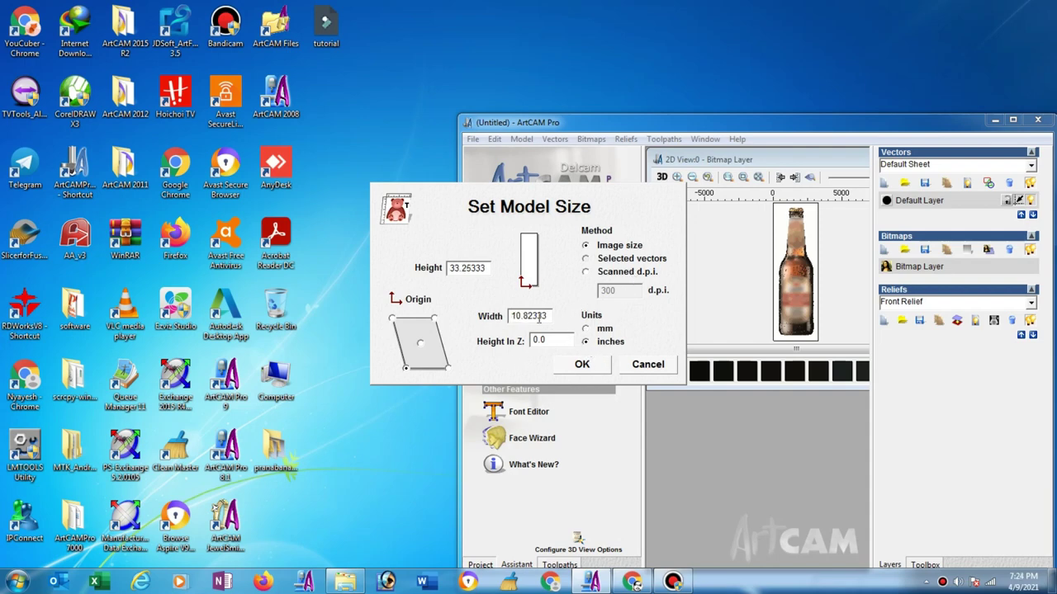
pyautogui.moveTo(549, 316); pyautogui.dragTo(500, 317)
pyautogui.write('14')
pyautogui.moveTo(486, 268); pyautogui.dragTo(445, 268)
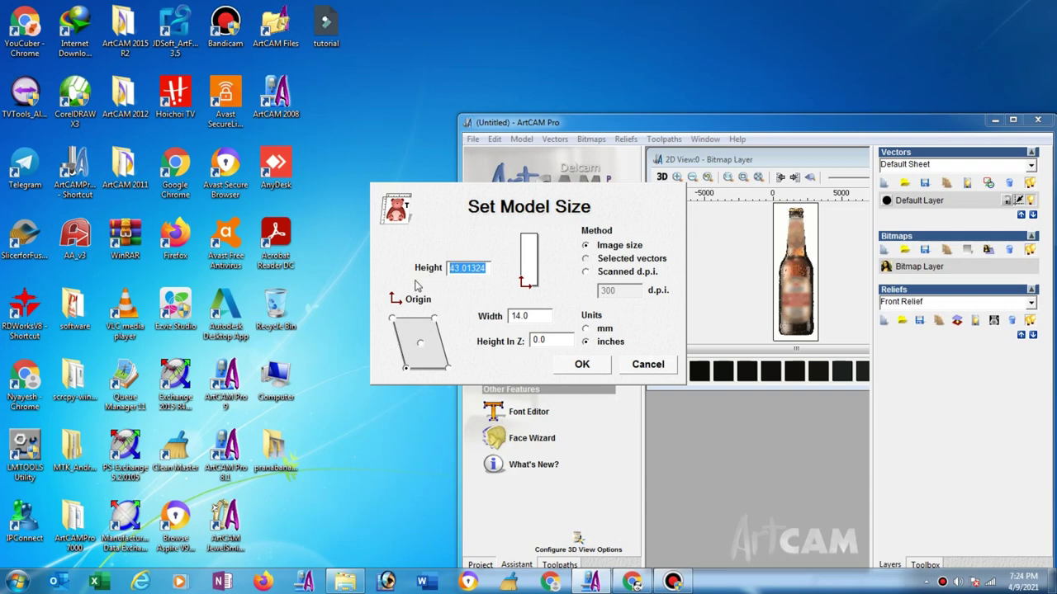
pyautogui.write('14')
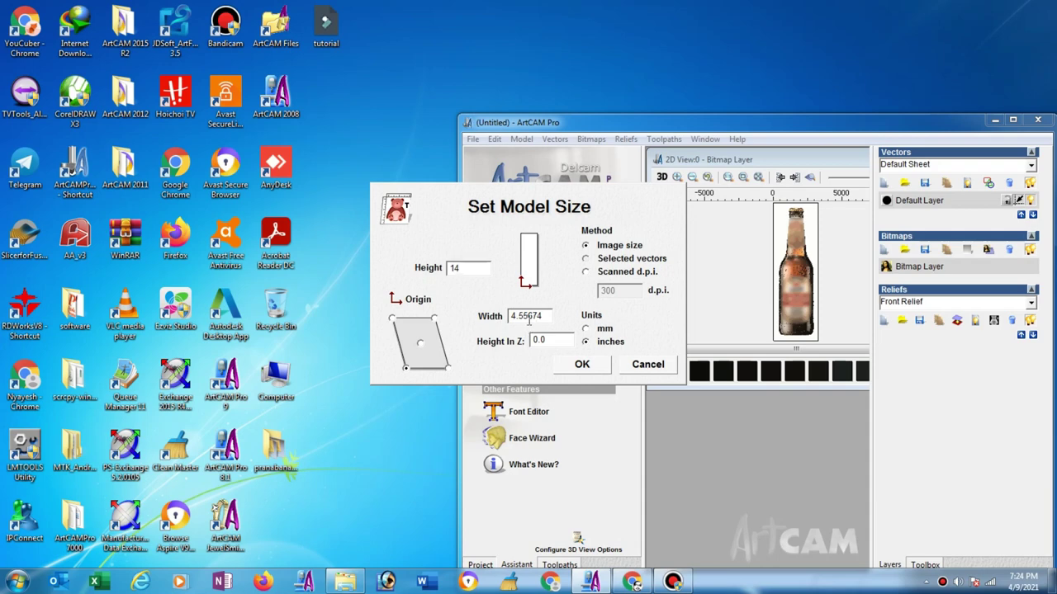
pyautogui.click(585, 329)
pyautogui.click(582, 366)
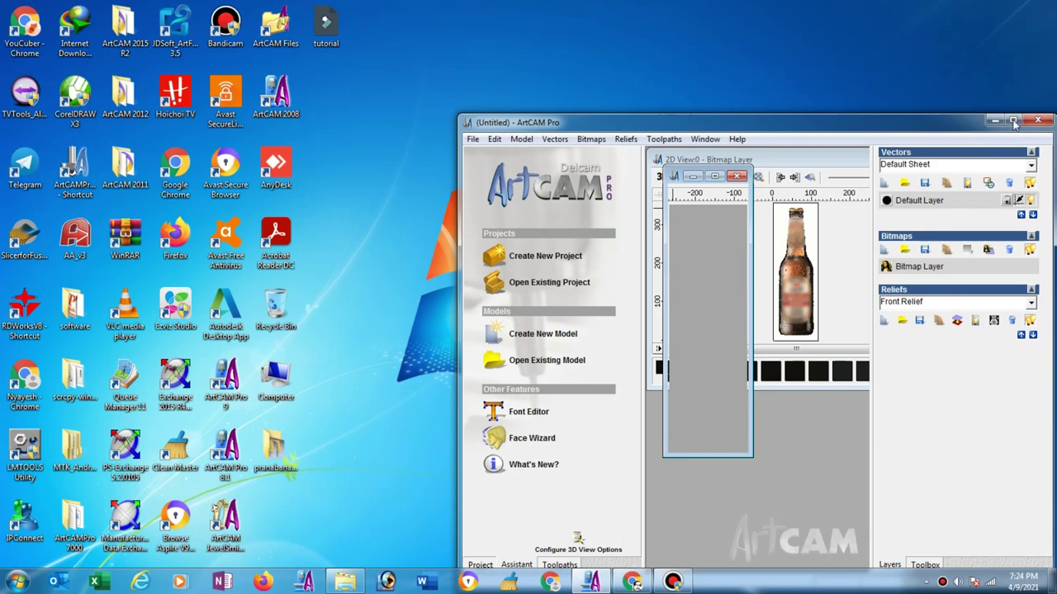
# Step: Maximize the 2D view and draw a vertical centre line from above the cap to below the base
pyautogui.click(1014, 122)
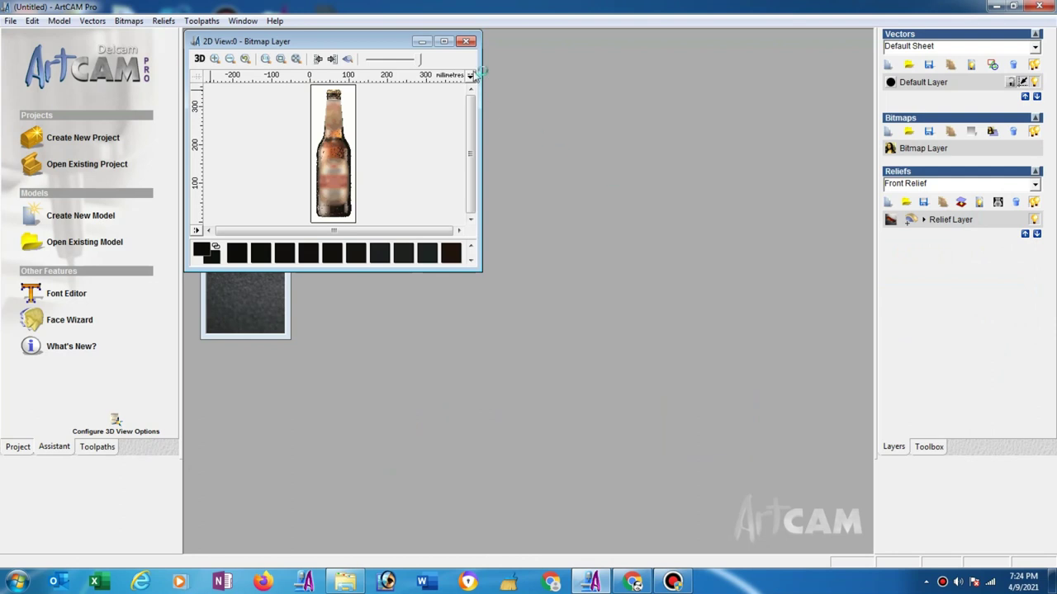
pyautogui.click(443, 42)
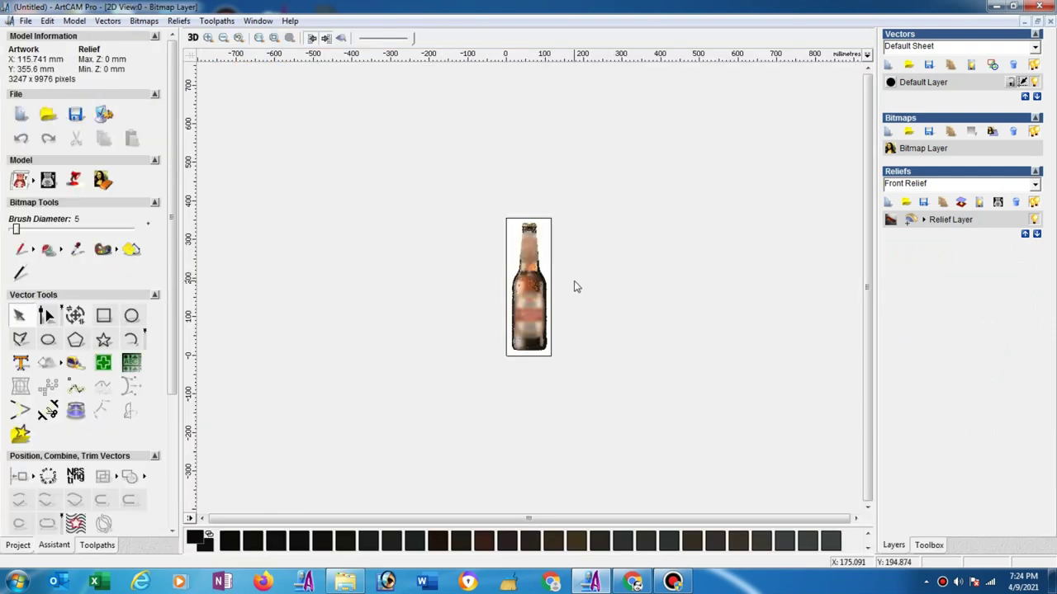
pyautogui.scroll(2, 576, 287)
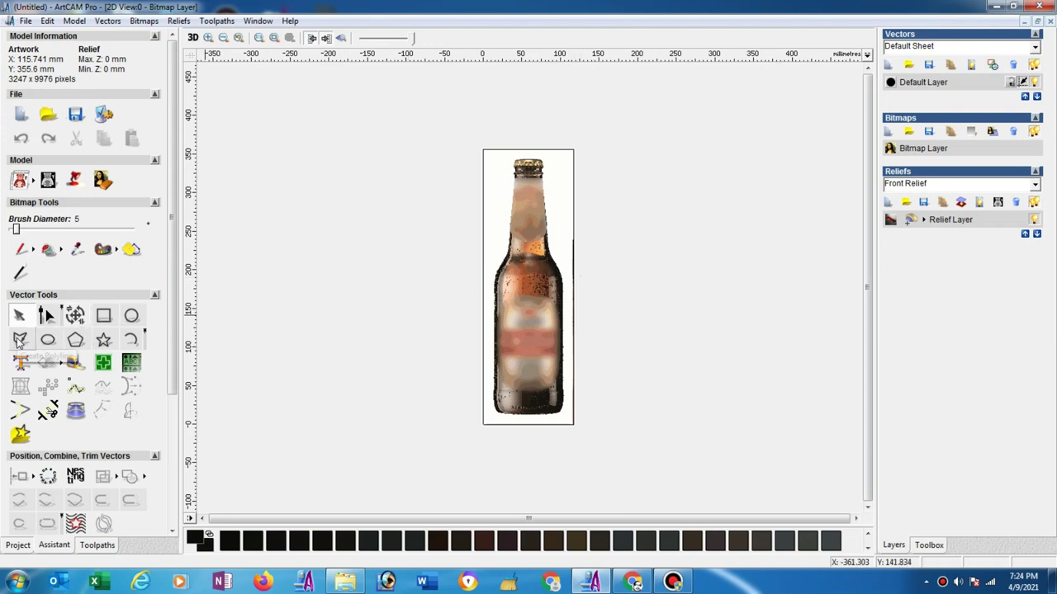
pyautogui.click(19, 340)
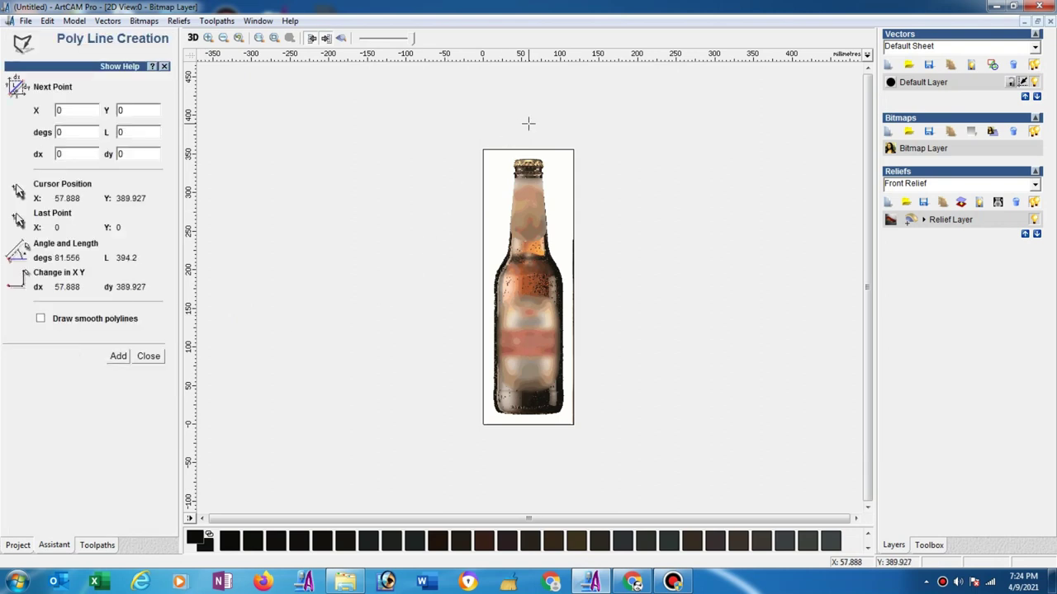
pyautogui.click(528, 123)
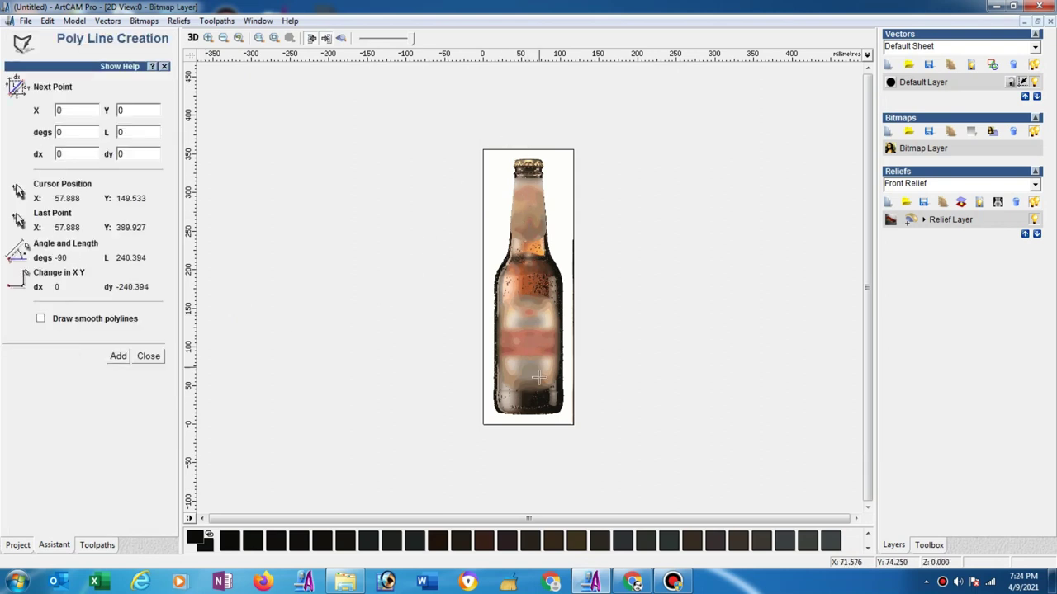
pyautogui.click(531, 449)
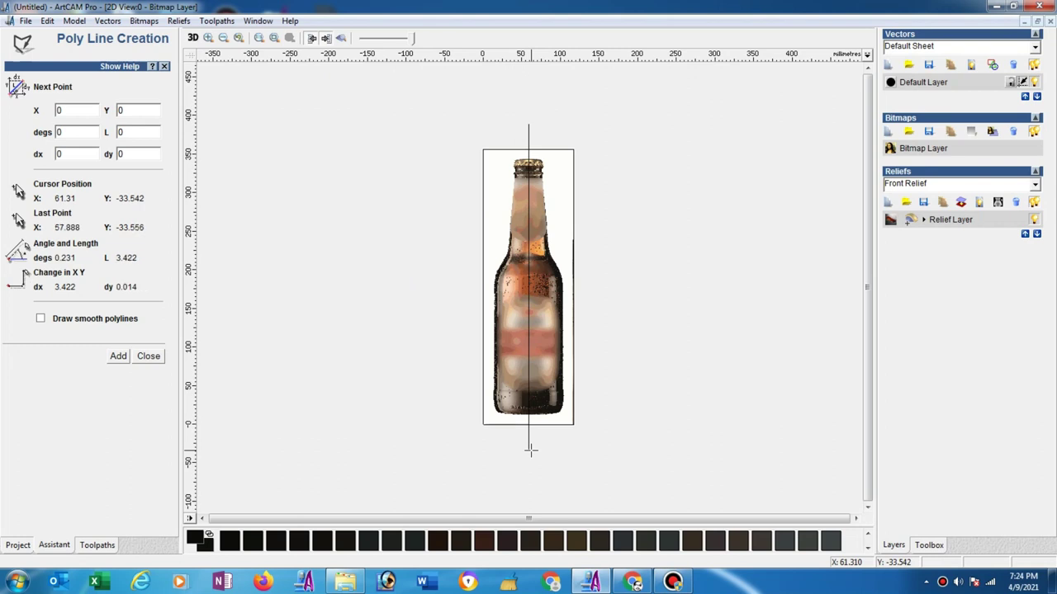
pyautogui.press('Escape')
pyautogui.click(529, 446)
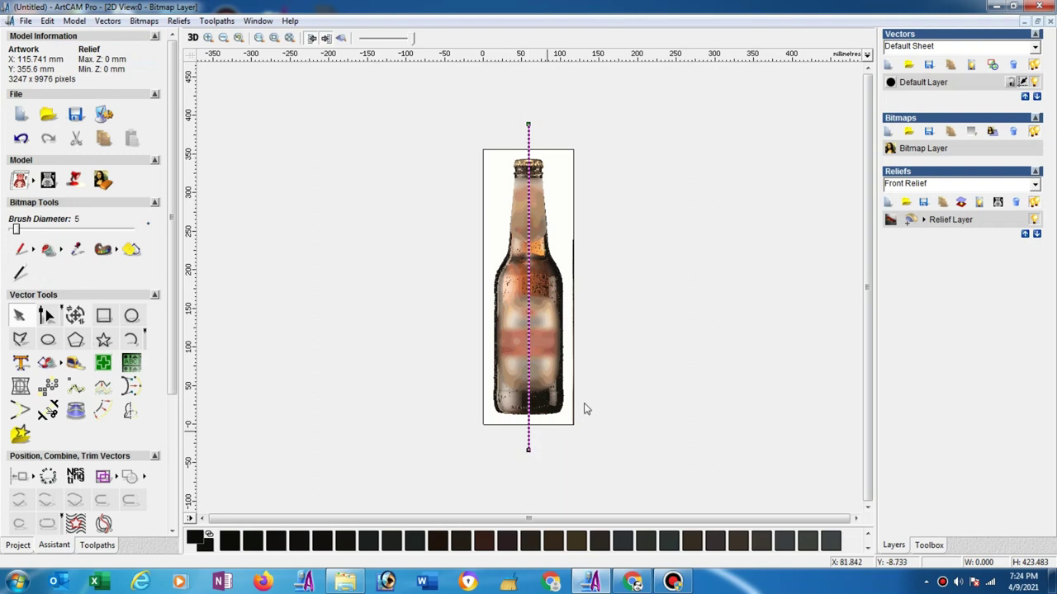
# Step: Zoom into the bottle cap and lower the bitmap contrast so the edges show clearly
pyautogui.click(648, 255)
pyautogui.scroll(2, 605, 173)
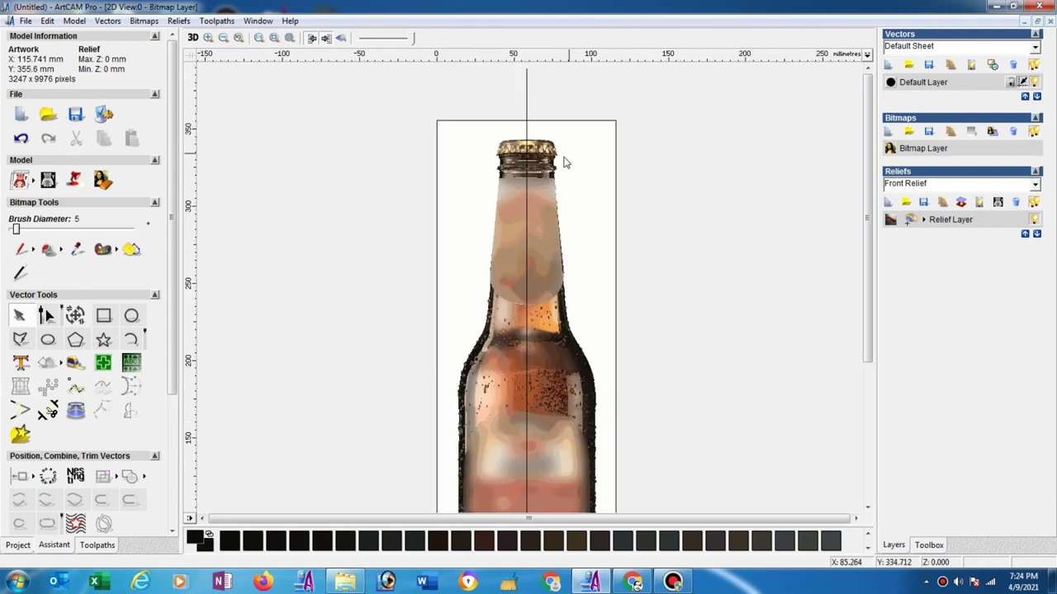
pyautogui.scroll(-2, 555, 430)
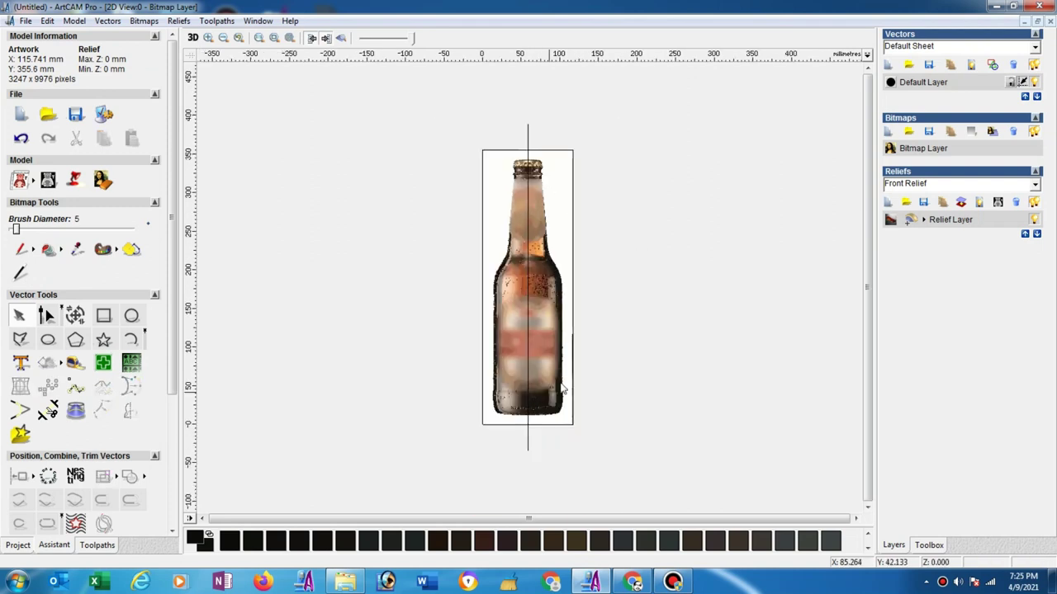
pyautogui.scroll(2, 554, 135)
pyautogui.scroll(1, 553, 136)
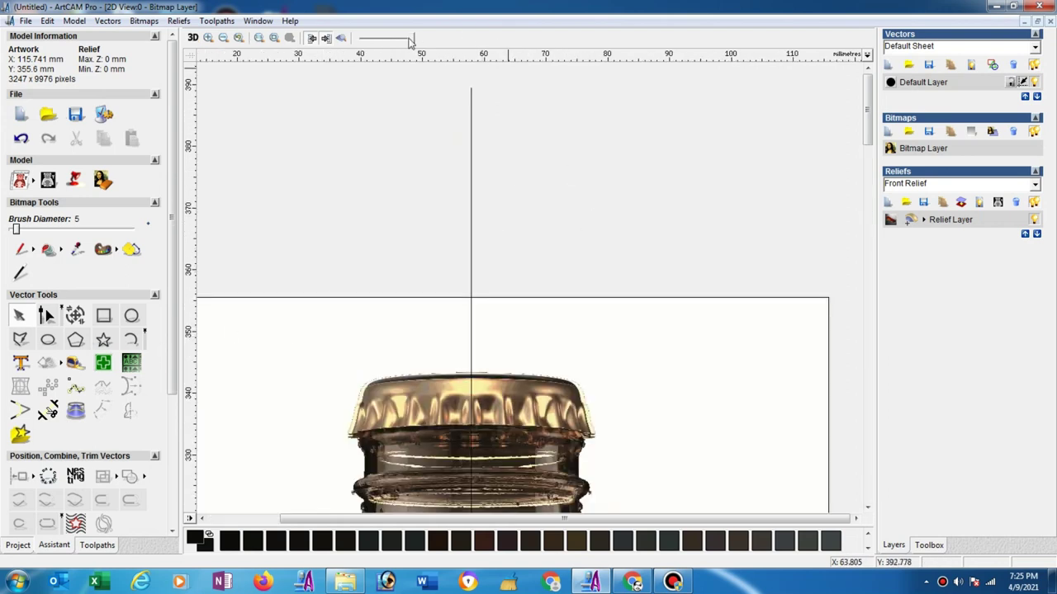
pyautogui.moveTo(413, 41); pyautogui.dragTo(397, 43)
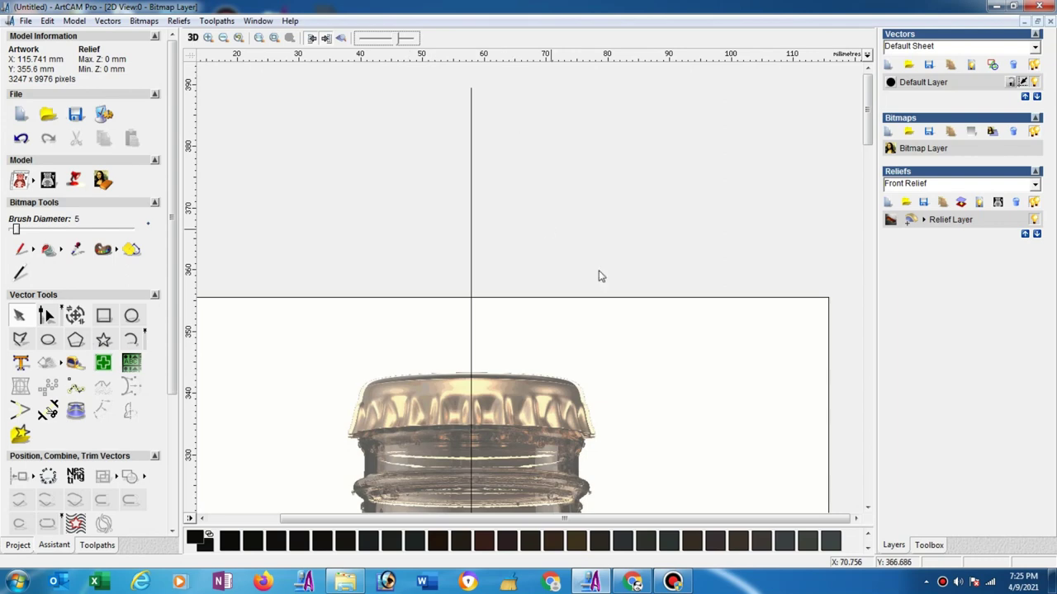
pyautogui.scroll(-1, 578, 264)
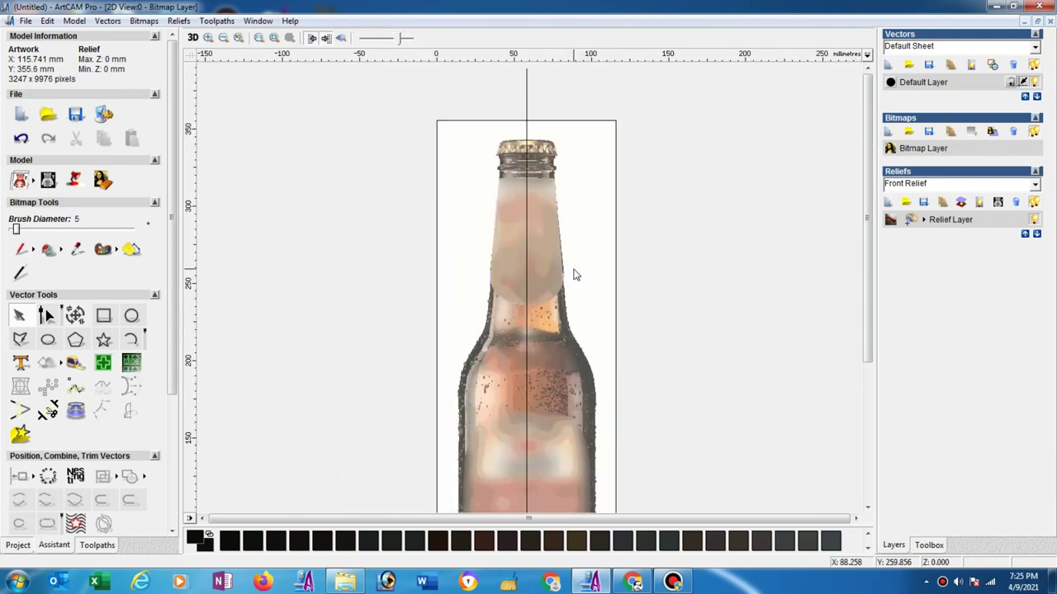
pyautogui.scroll(1, 585, 141)
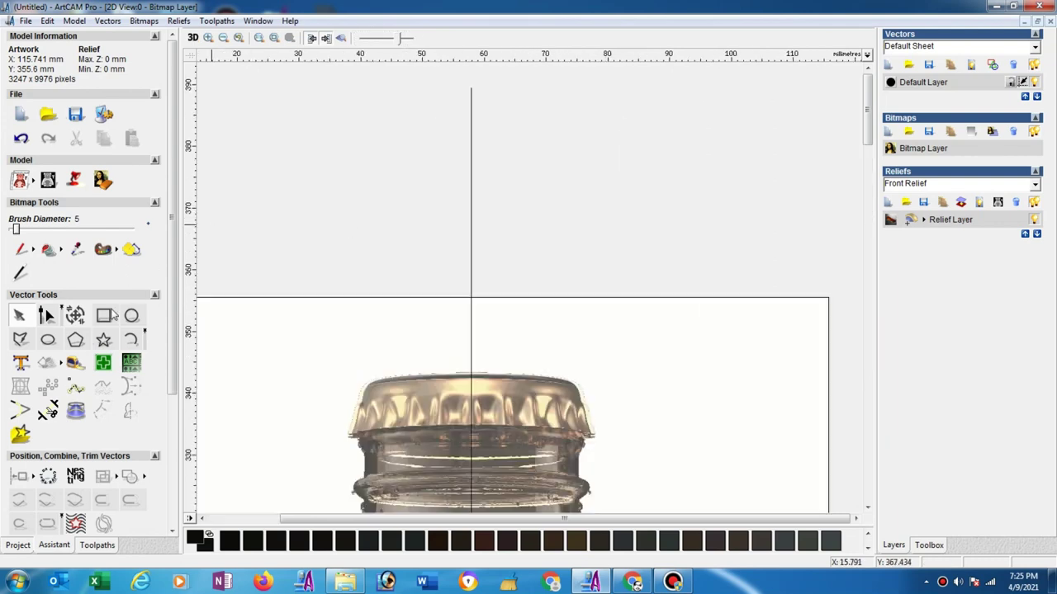
pyautogui.press('p')
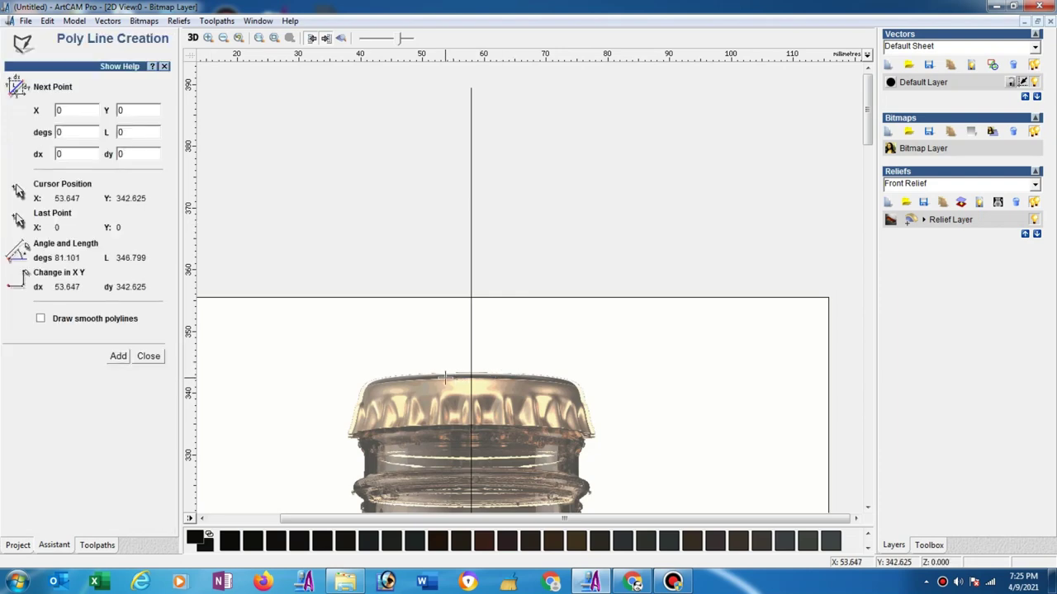
# Step: Trace polyline points along the cap's top and down its right edge
pyautogui.click(444, 375)
pyautogui.click(470, 377)
pyautogui.click(572, 381)
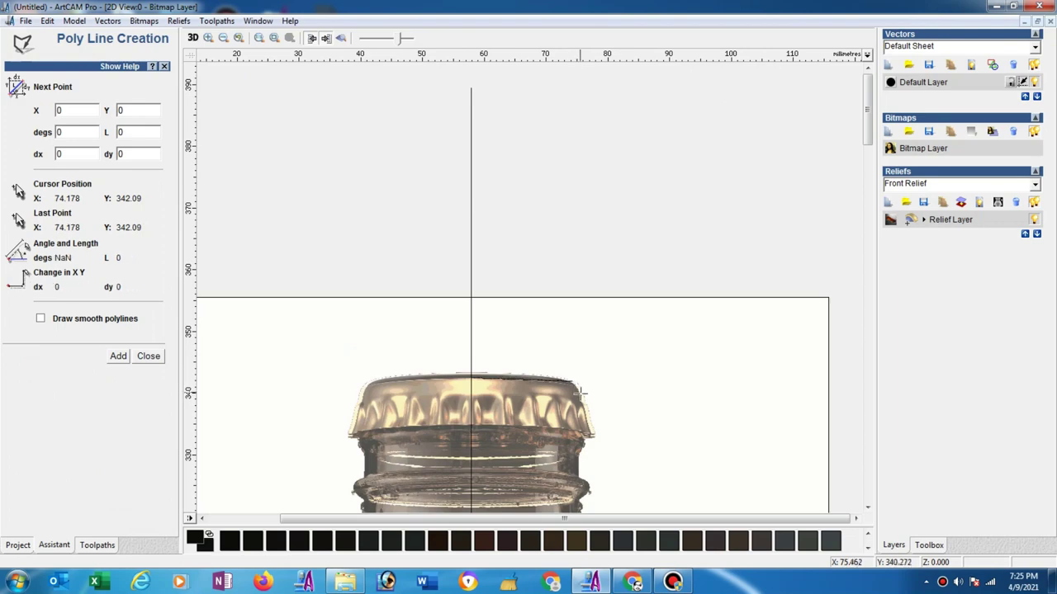
pyautogui.scroll(3, 575, 387)
pyautogui.scroll(-2, 491, 233)
pyautogui.scroll(2, 495, 235)
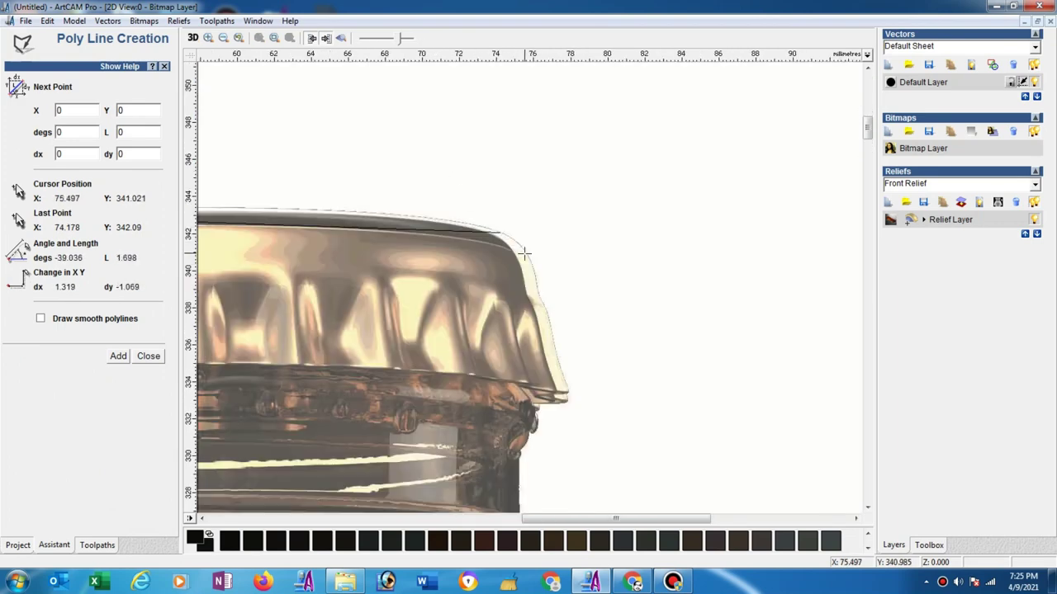
pyautogui.click(531, 305)
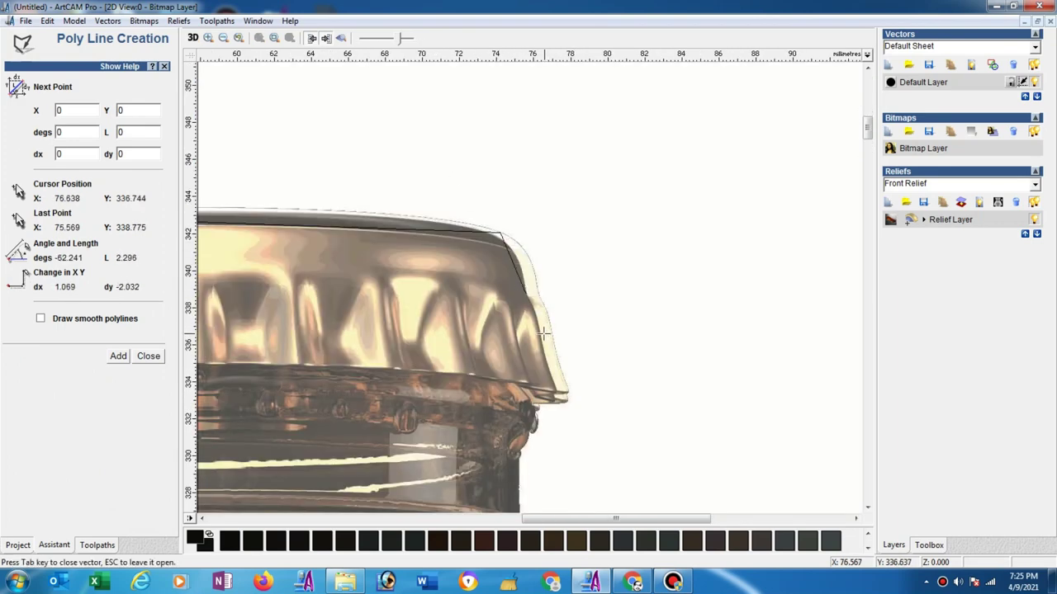
pyautogui.click(540, 334)
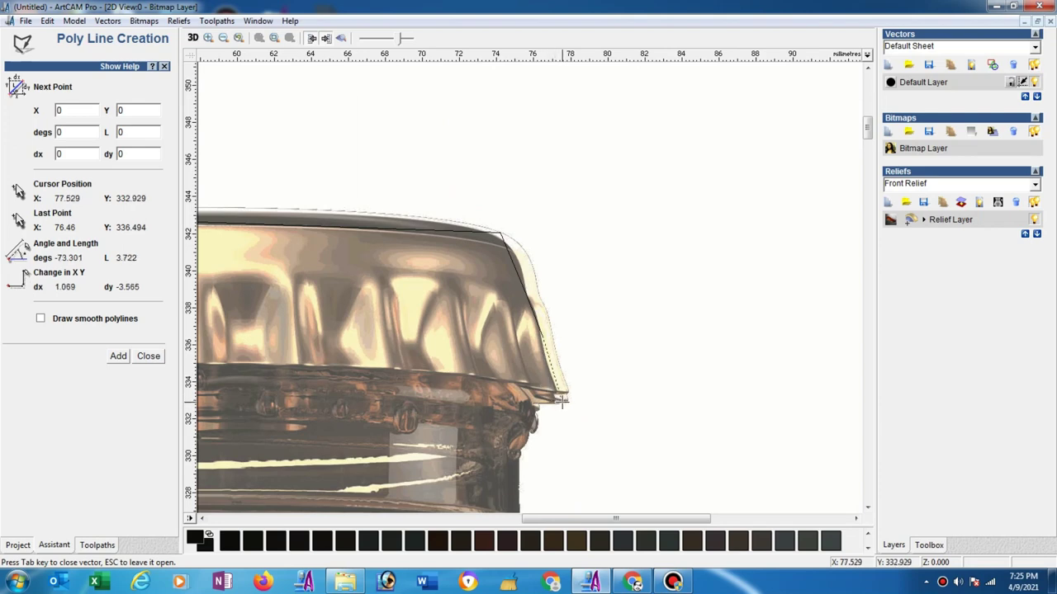
pyautogui.click(562, 401)
pyautogui.click(530, 403)
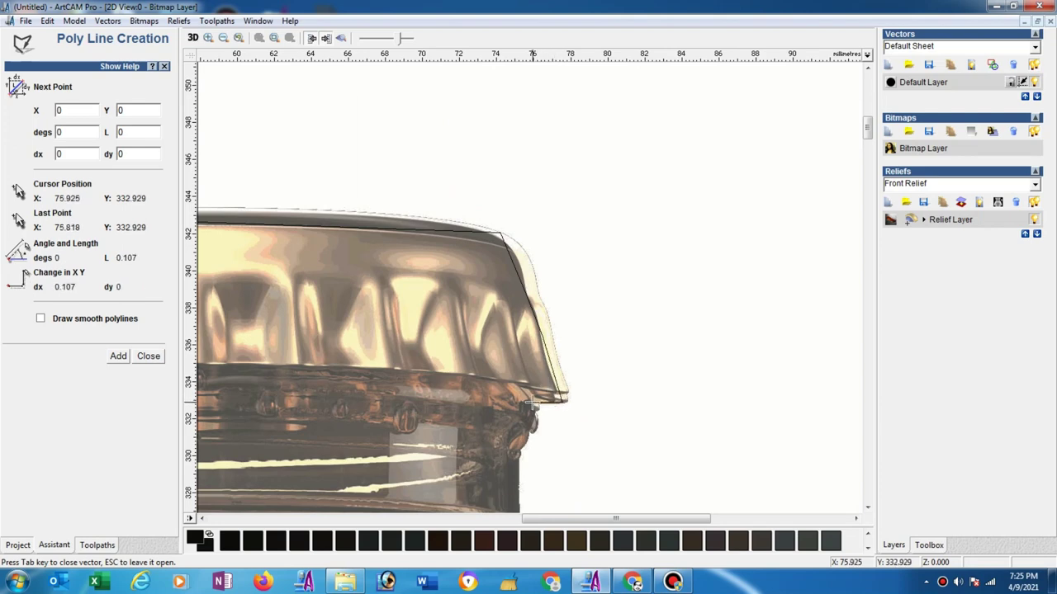
pyautogui.click(537, 427)
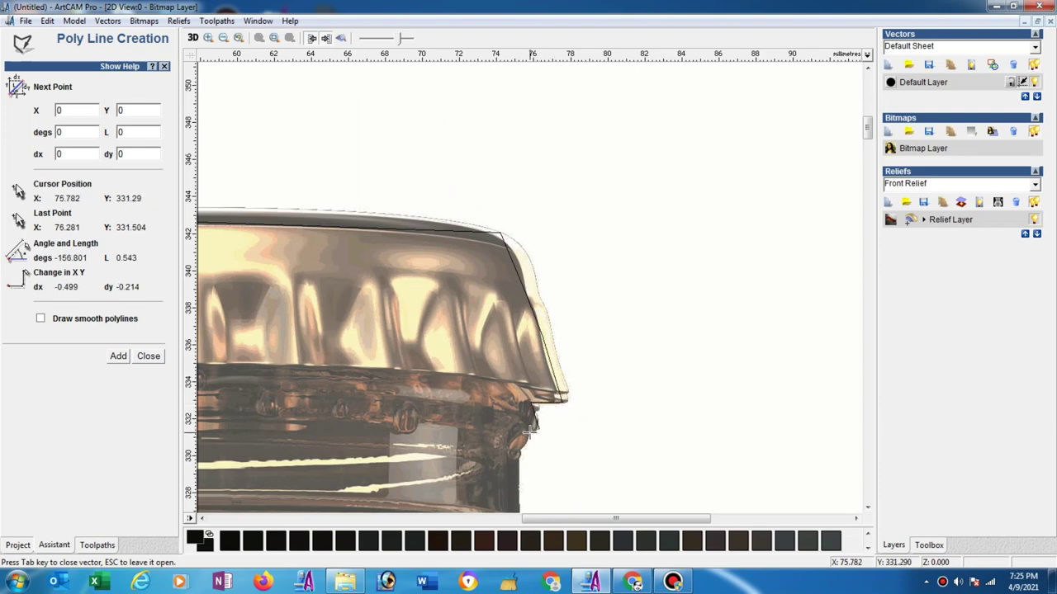
pyautogui.click(529, 429)
pyautogui.click(517, 455)
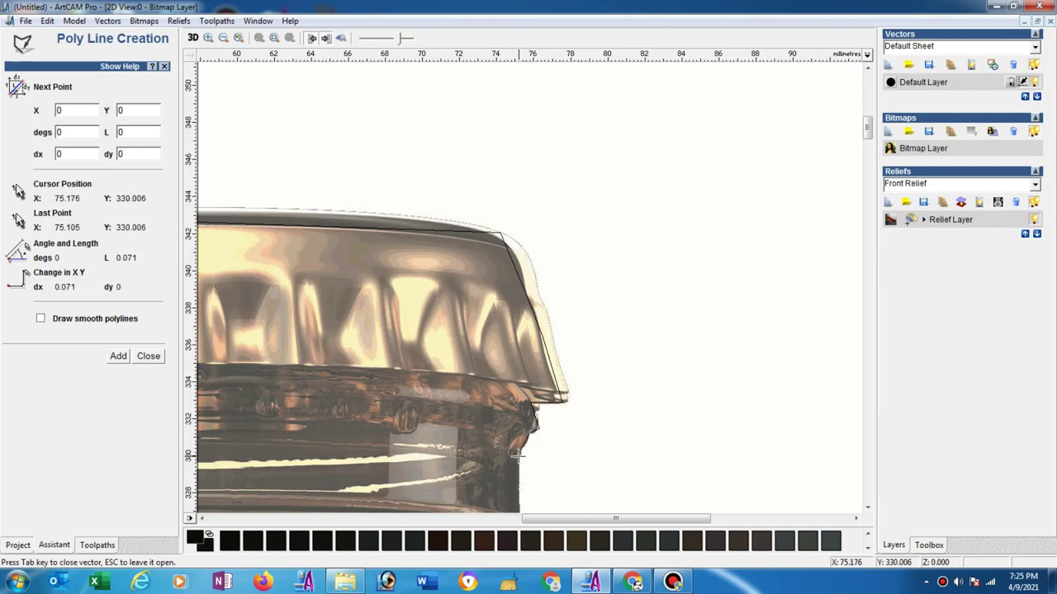
# Step: Continue the outline down around the neck ring to its base
pyautogui.scroll(-4, 517, 455)
pyautogui.scroll(-1, 604, 401)
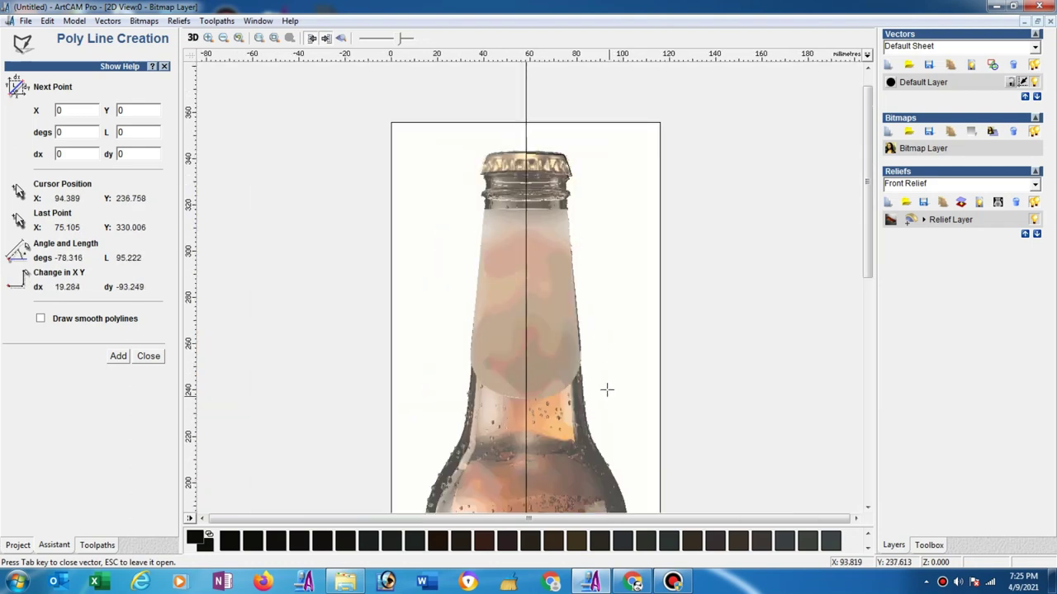
pyautogui.scroll(1, 595, 273)
pyautogui.scroll(1, 581, 232)
pyautogui.scroll(1, 563, 201)
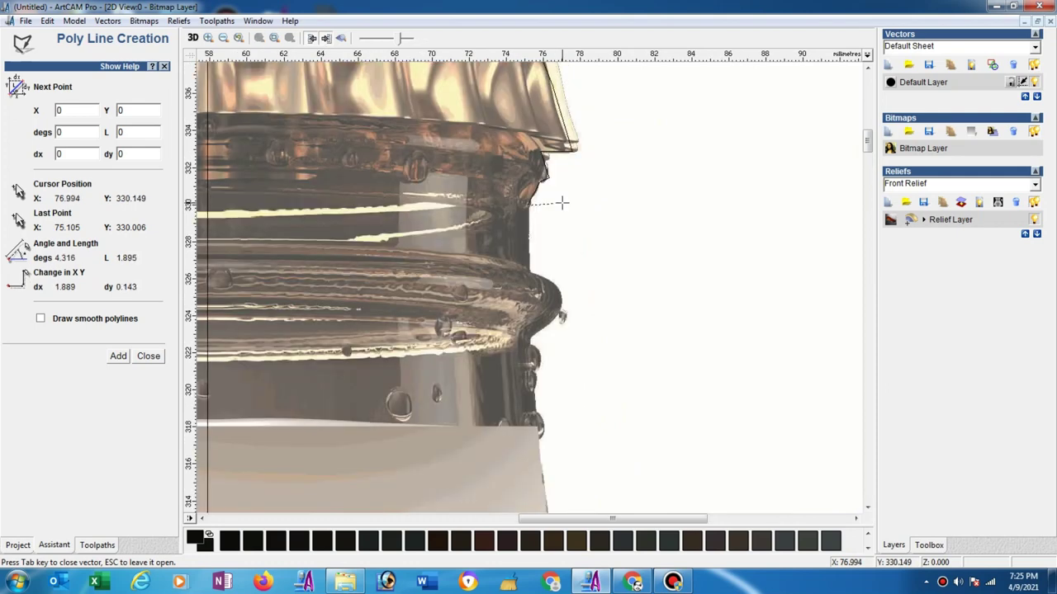
pyautogui.click(528, 274)
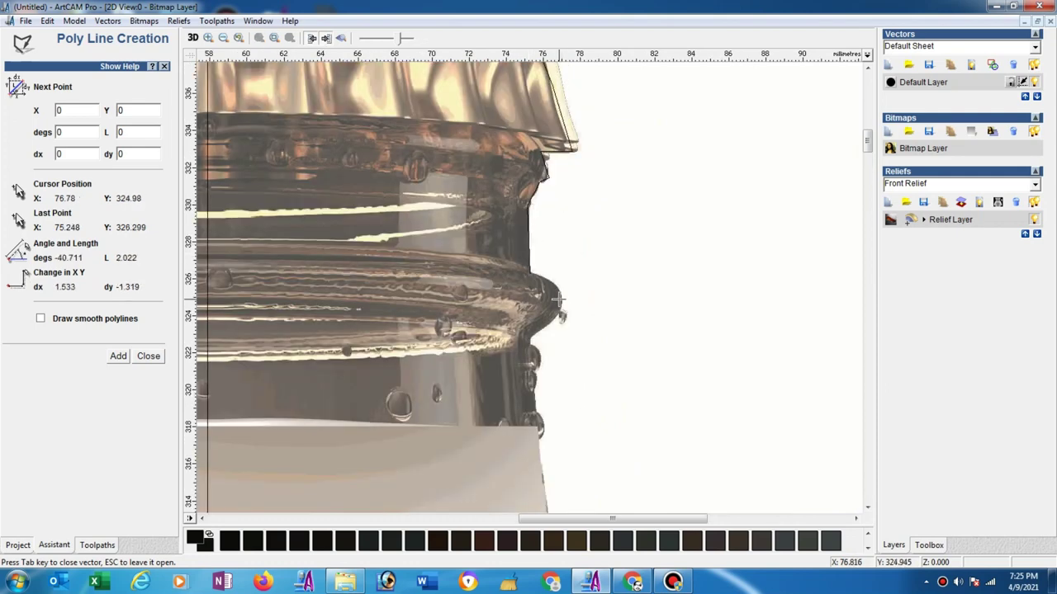
pyautogui.click(528, 339)
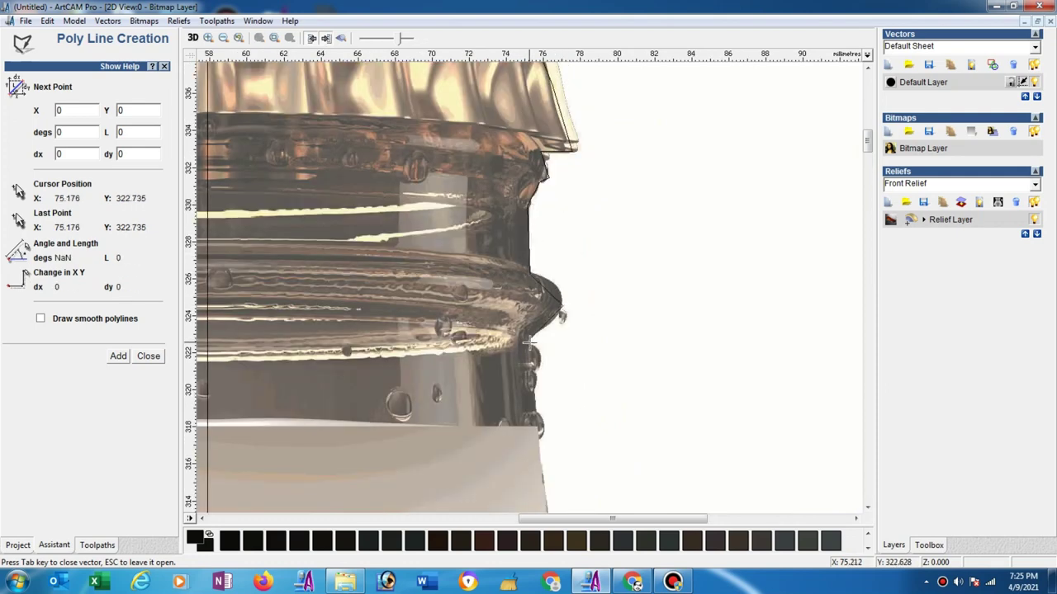
pyautogui.click(541, 363)
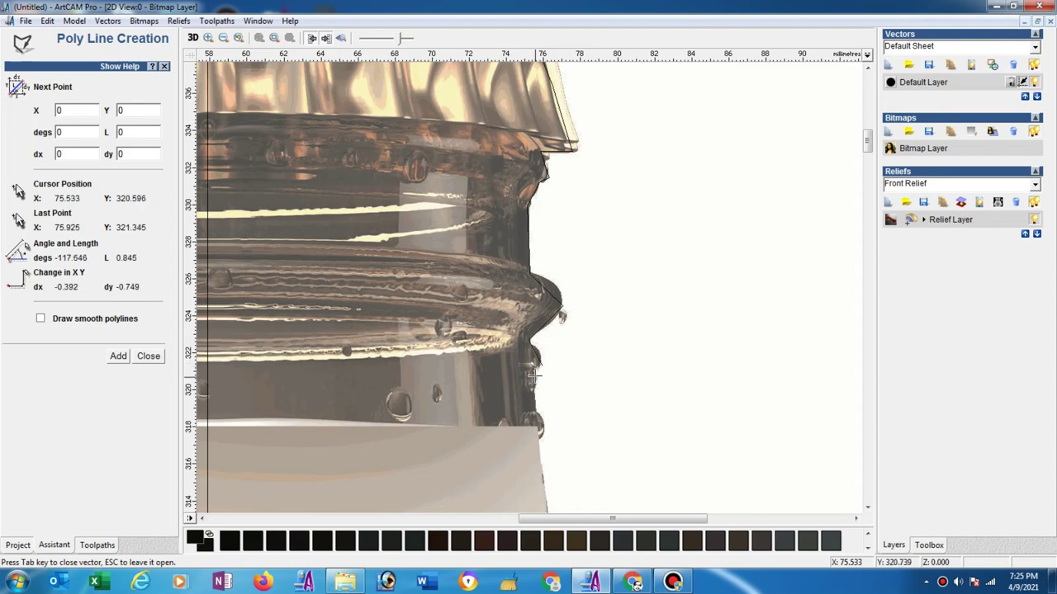
pyautogui.click(534, 408)
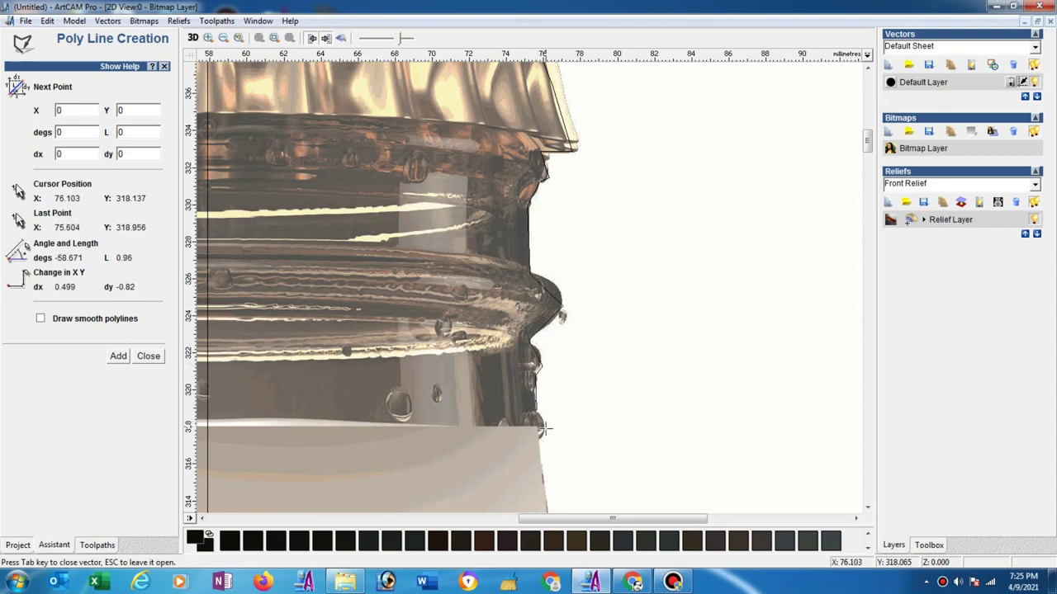
pyautogui.click(535, 446)
# Step: Fade the bottle image further with the contrast slider so the outline stands out
pyautogui.scroll(-1, 537, 438)
pyautogui.scroll(-1, 538, 345)
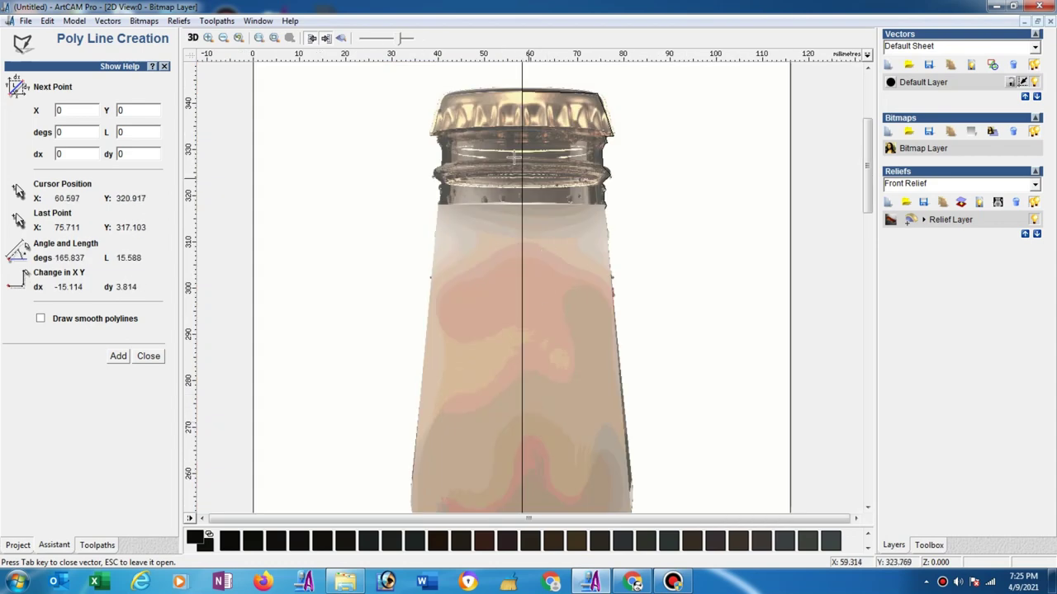
pyautogui.moveTo(403, 38); pyautogui.dragTo(374, 38)
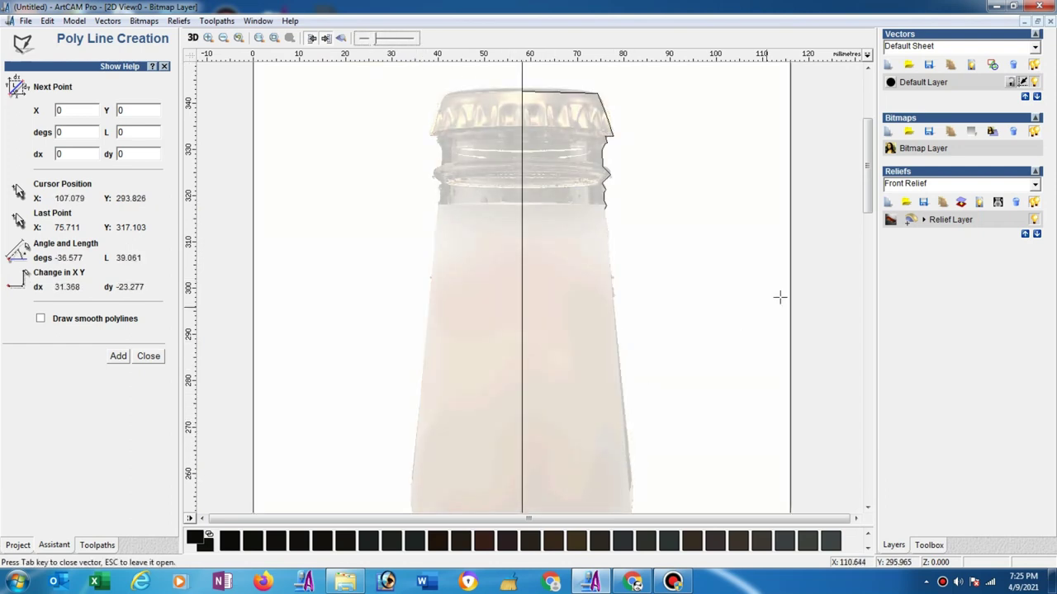
pyautogui.moveTo(866, 200); pyautogui.dragTo(866, 257)
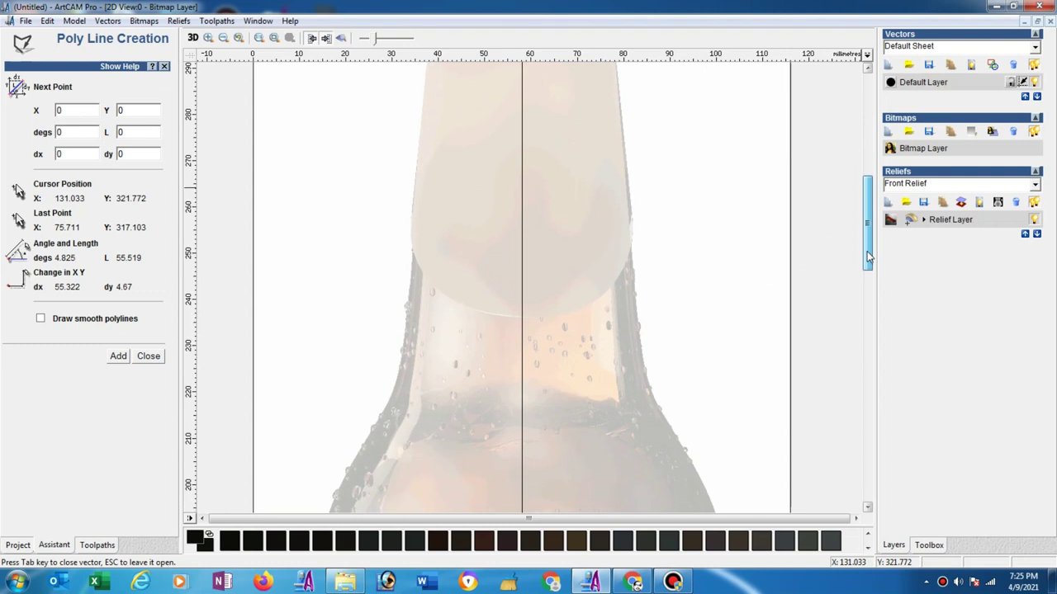
pyautogui.scroll(-3, 776, 250)
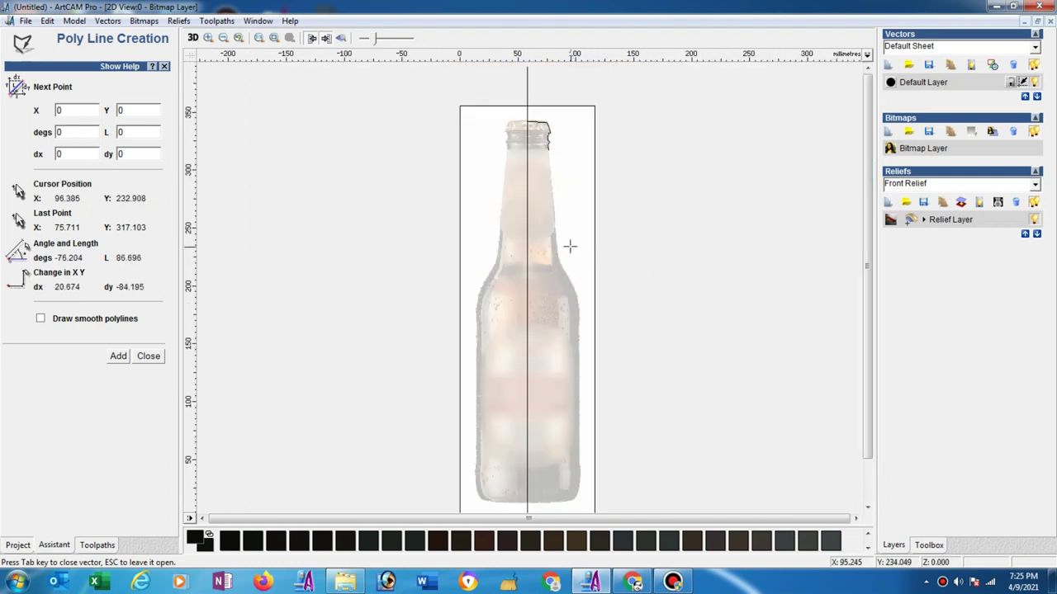
pyautogui.scroll(2, 570, 246)
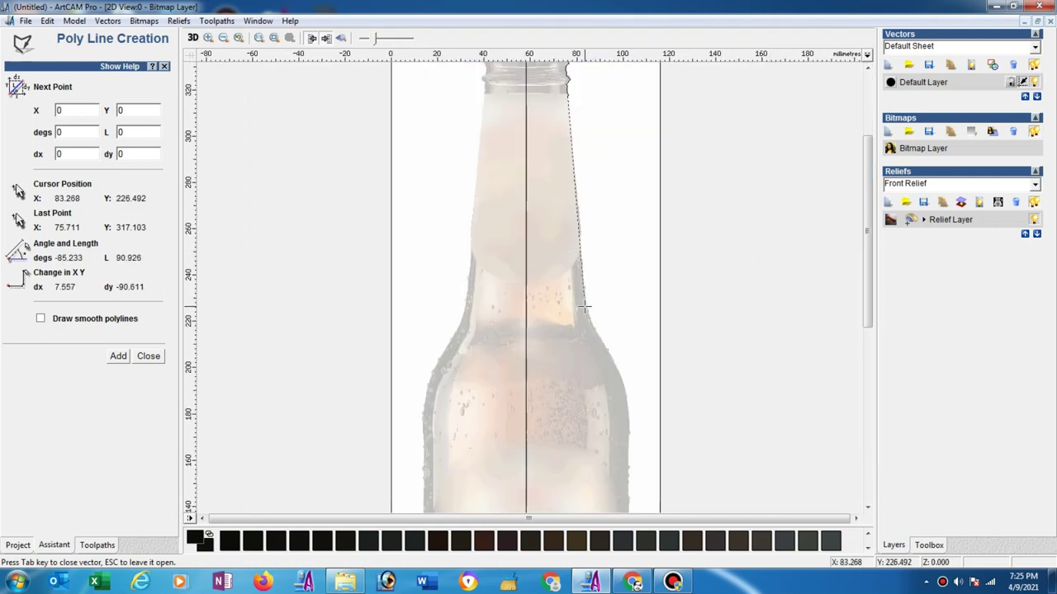
# Step: Trace the shoulder and body's right edge to the base centre and finish the polyline
pyautogui.click(587, 317)
pyautogui.scroll(-2, 582, 314)
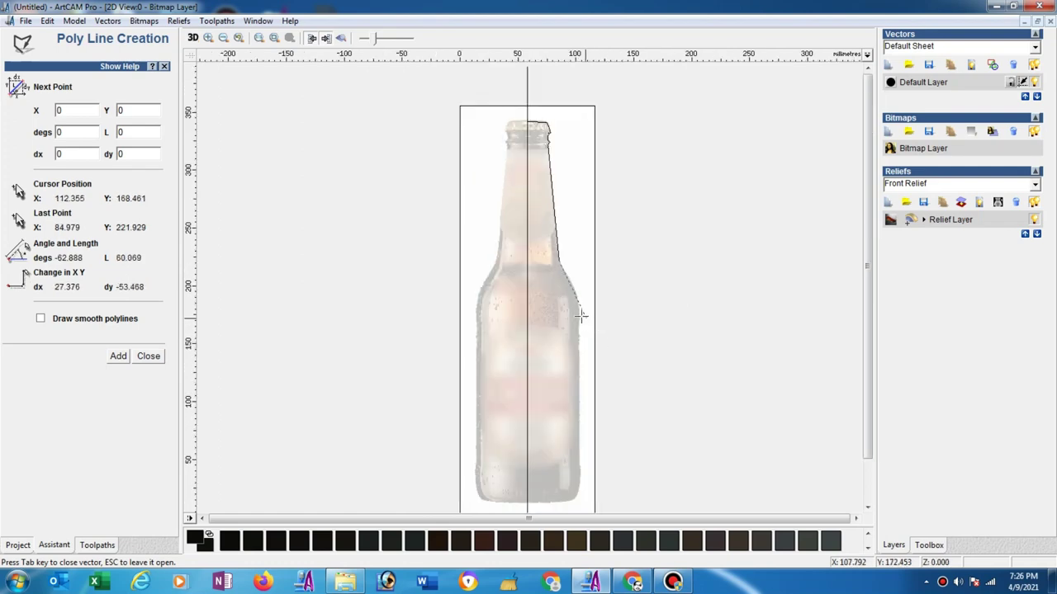
pyautogui.click(573, 309)
pyautogui.scroll(2, 573, 455)
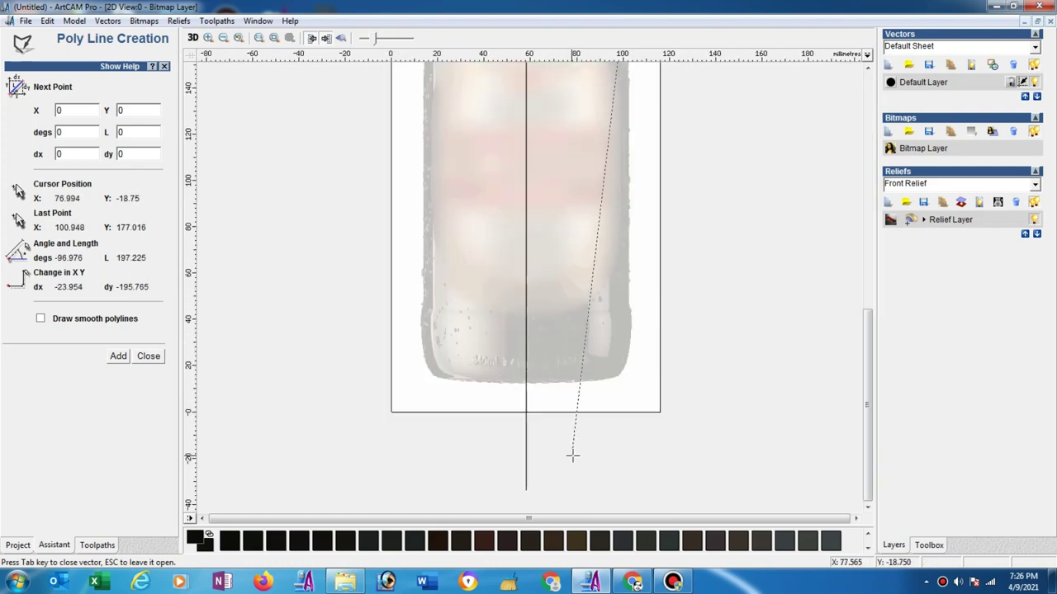
pyautogui.scroll(2, 701, 318)
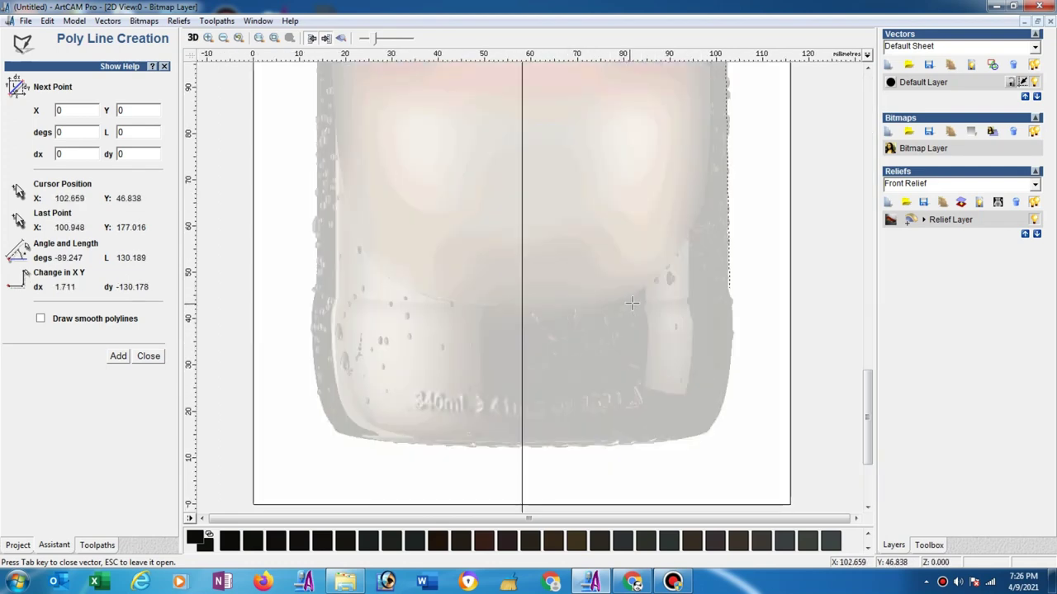
pyautogui.click(727, 288)
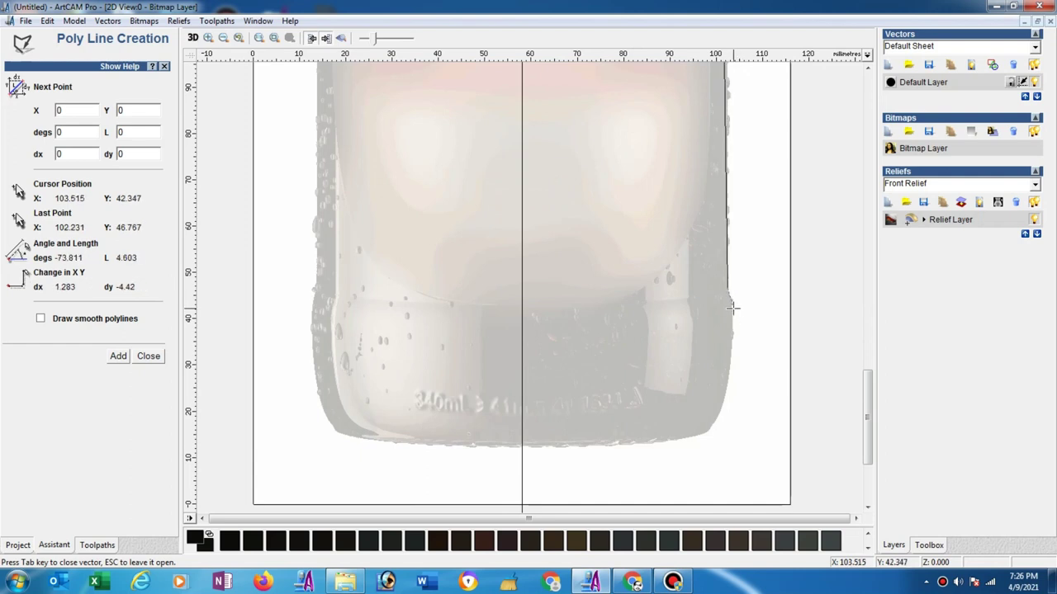
pyautogui.click(733, 307)
pyautogui.click(708, 430)
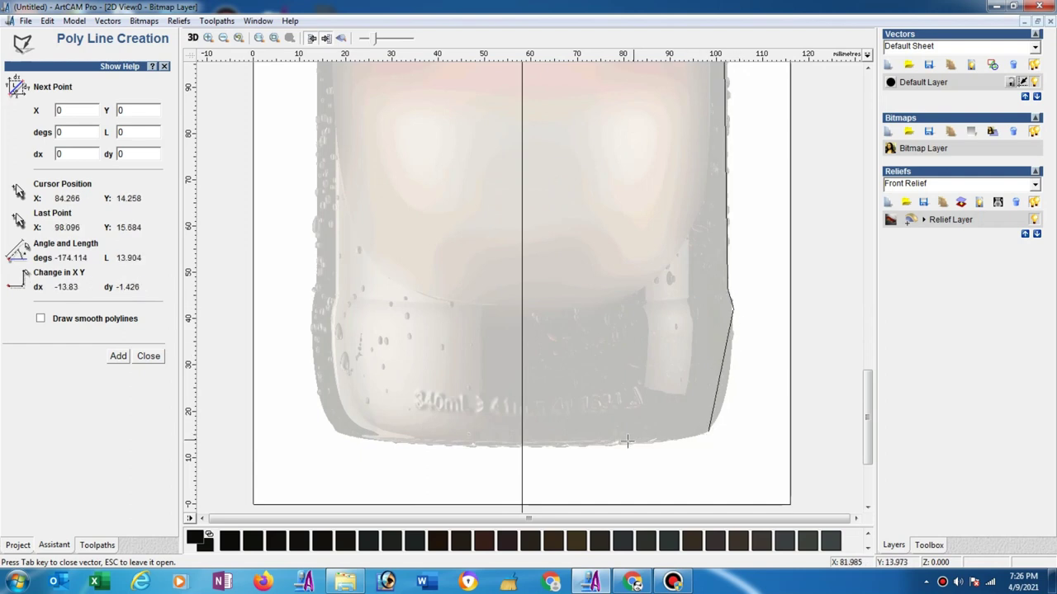
pyautogui.click(512, 446)
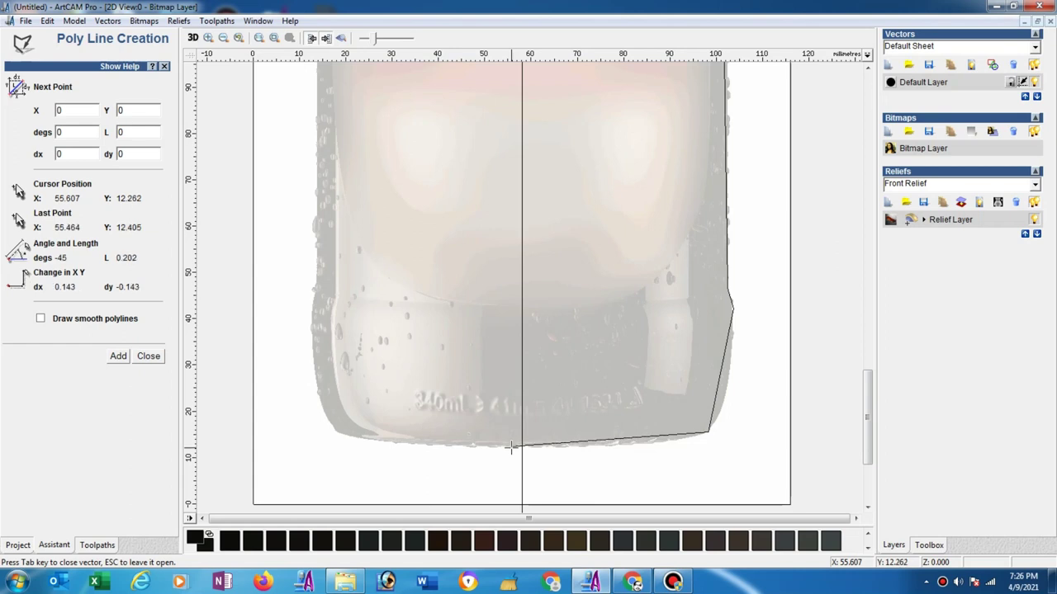
pyautogui.press('Escape')
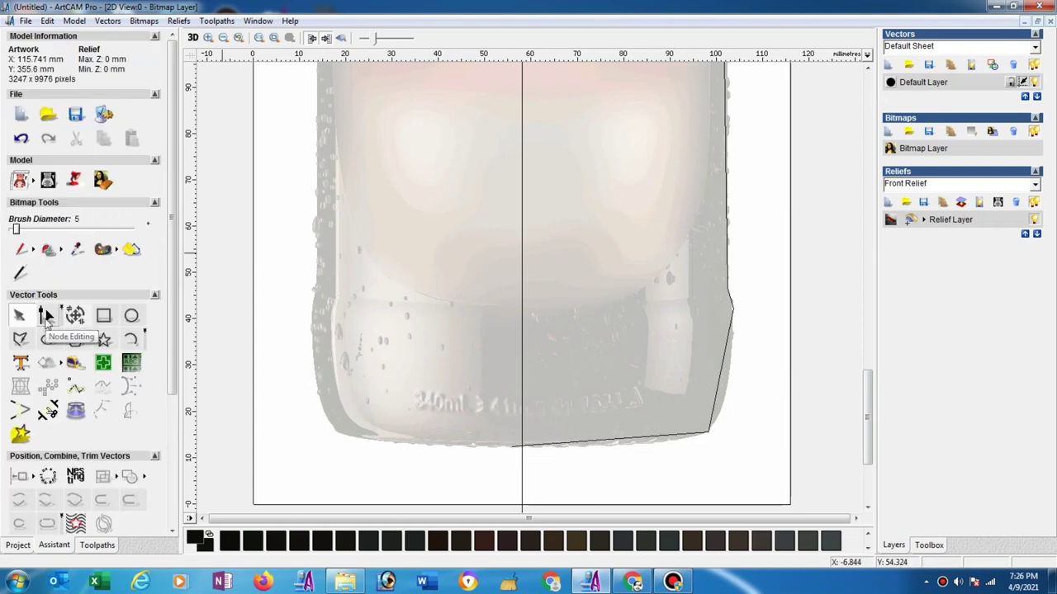
# Step: Smooth the base corner node and reshape it to round the base like the bottle
pyautogui.click(45, 316)
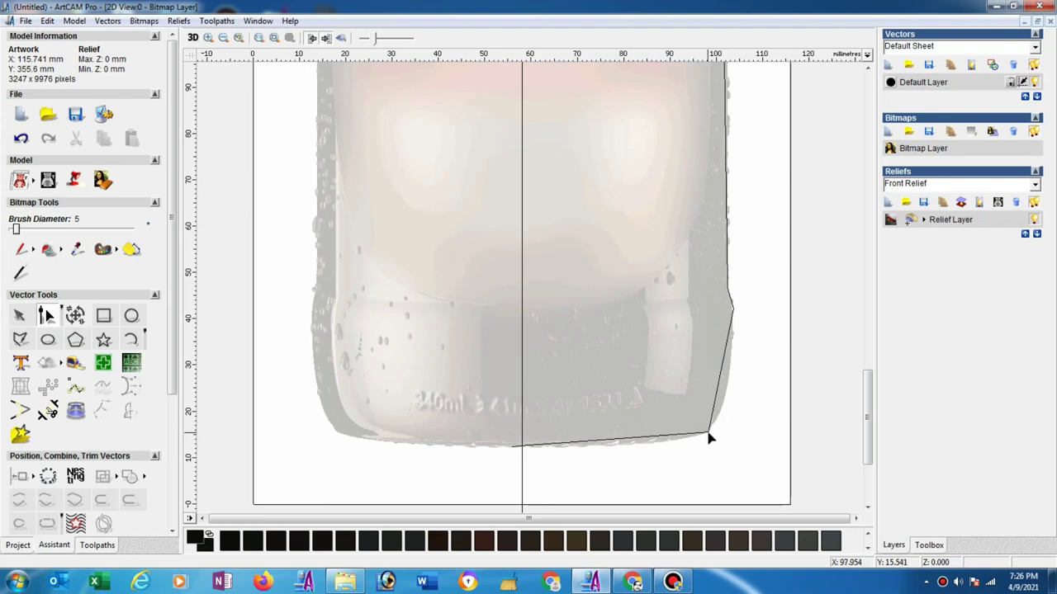
pyautogui.click(708, 434)
pyautogui.press('s')
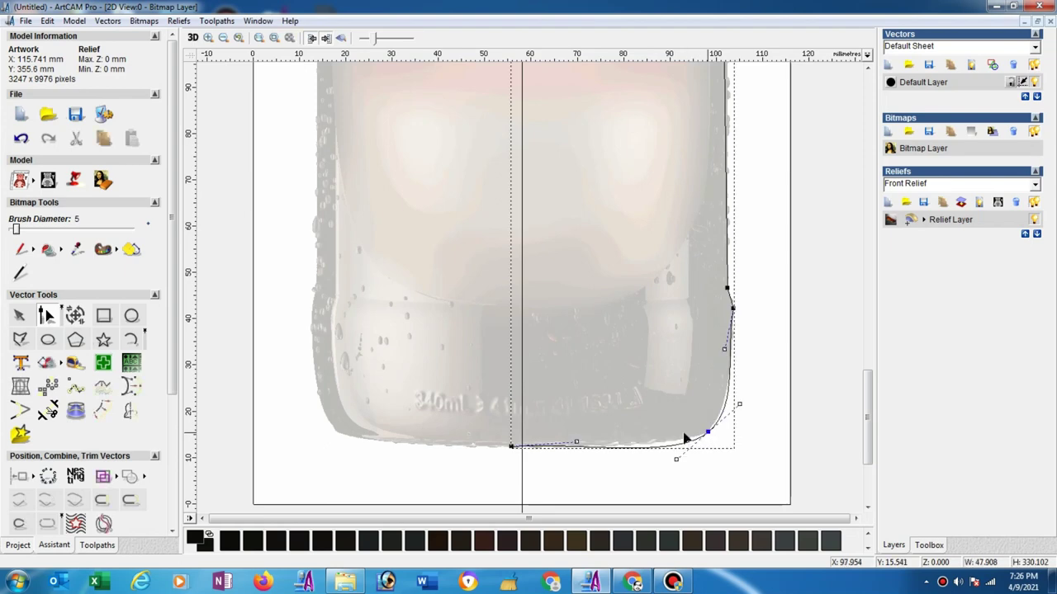
pyautogui.scroll(2, 627, 437)
pyautogui.moveTo(460, 308); pyautogui.dragTo(425, 317)
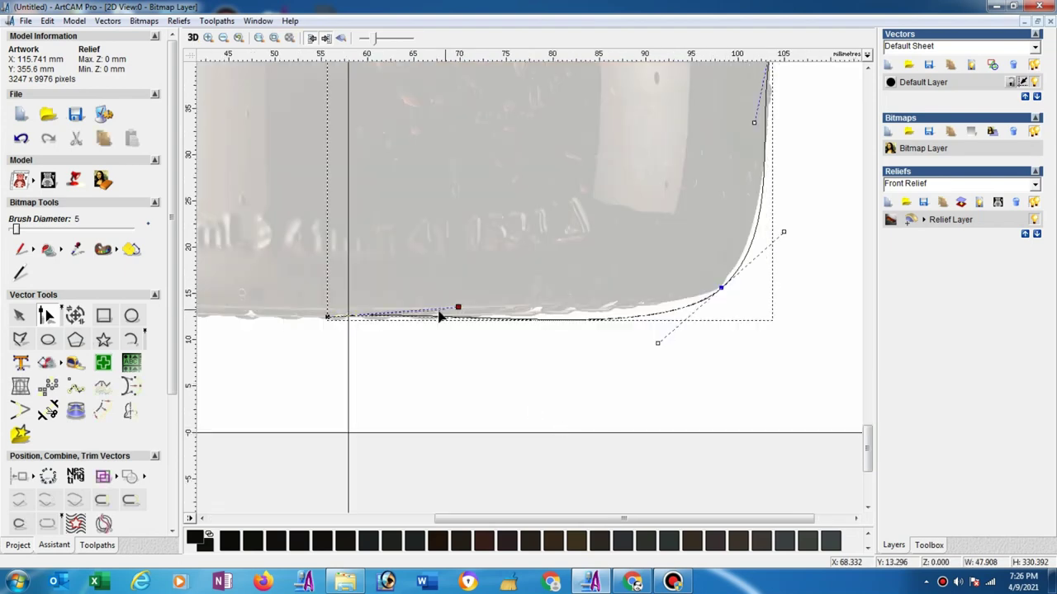
pyautogui.moveTo(721, 288); pyautogui.dragTo(719, 285)
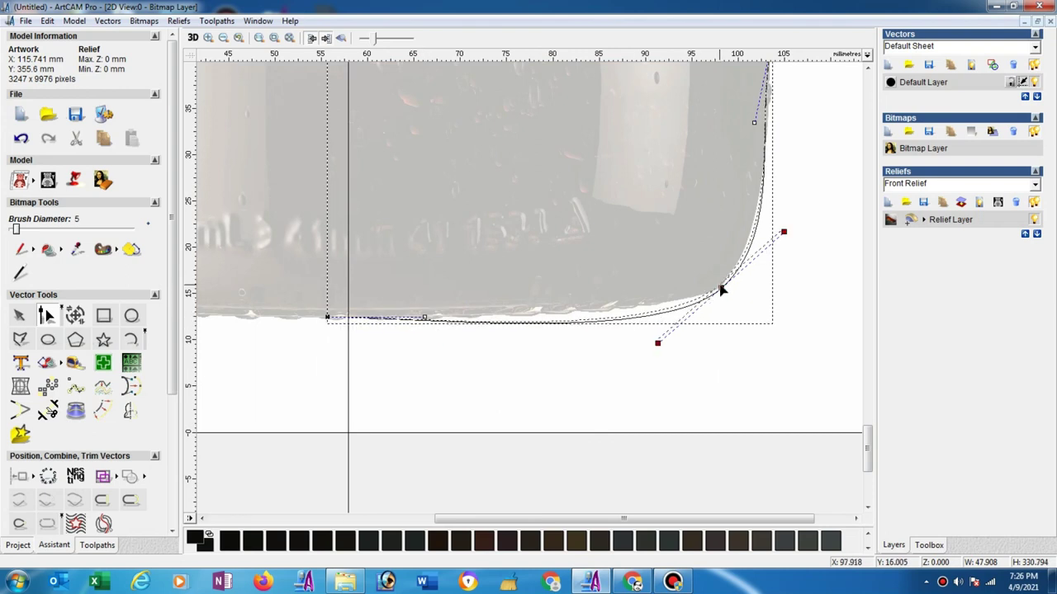
pyautogui.moveTo(657, 339); pyautogui.dragTo(677, 318)
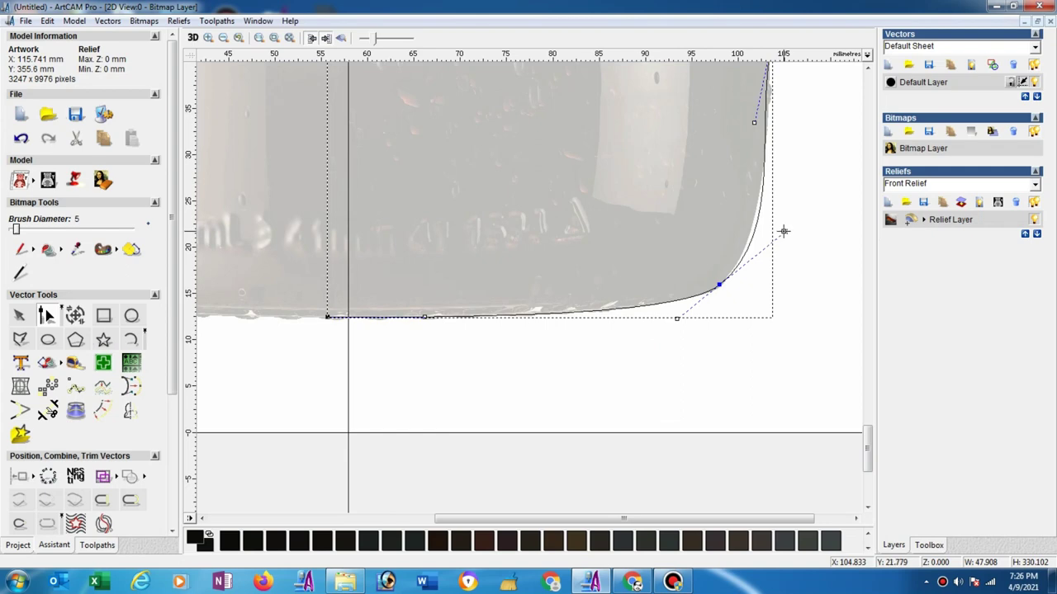
pyautogui.scroll(-2, 739, 206)
pyautogui.scroll(2, 714, 285)
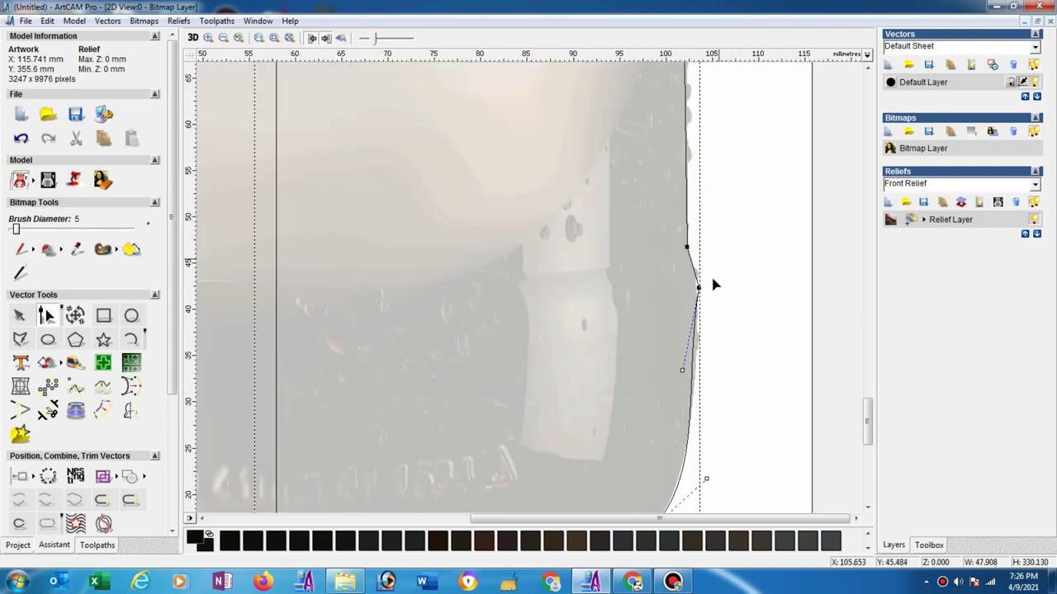
pyautogui.scroll(1, 698, 298)
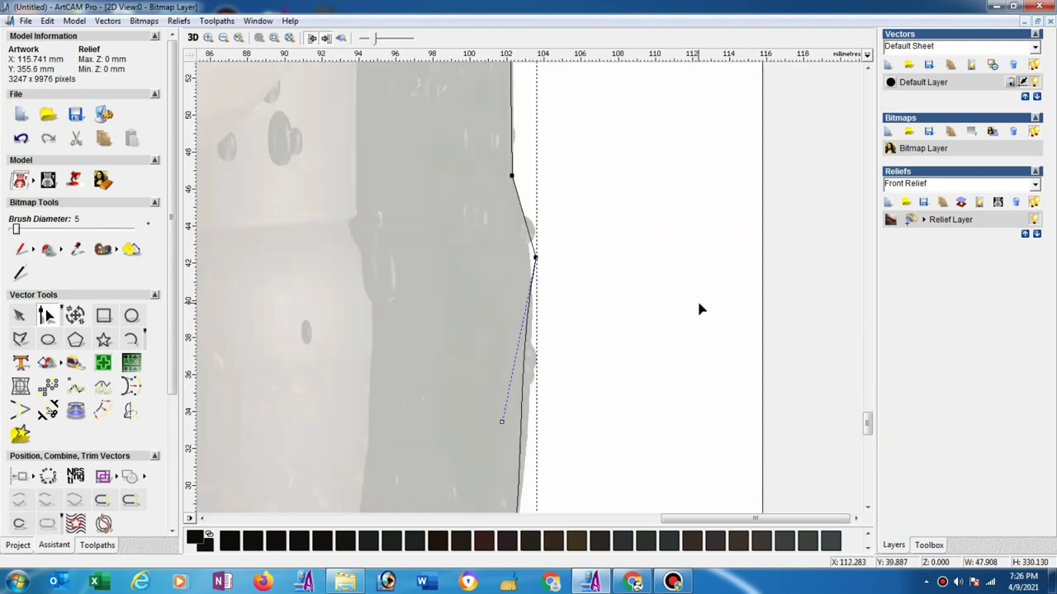
# Step: Smooth another lower-edge node and nudge it left to hug the bottle edge
pyautogui.press('s')
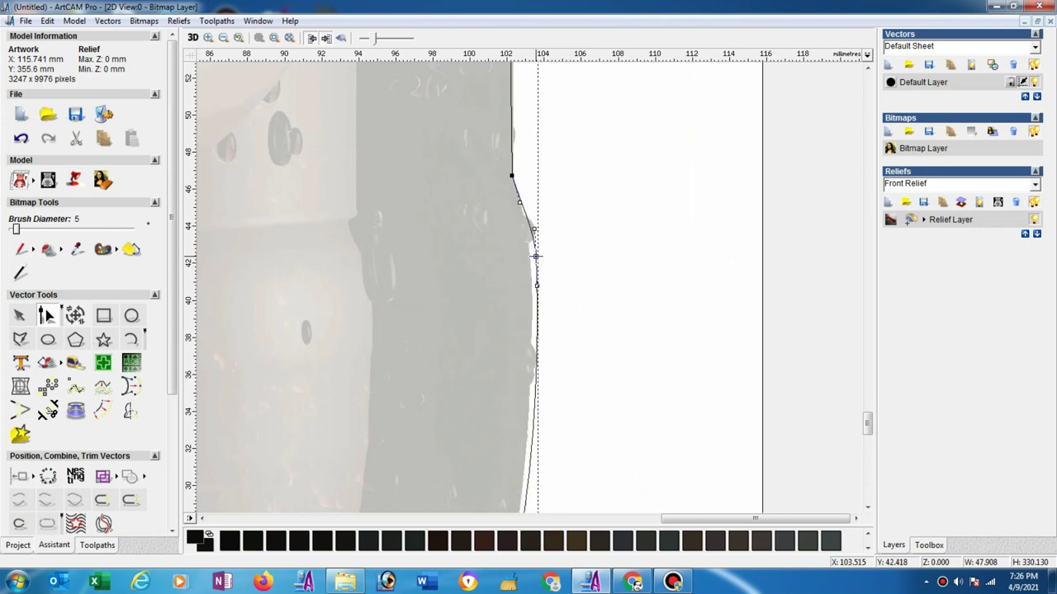
pyautogui.moveTo(535, 262); pyautogui.dragTo(531, 262)
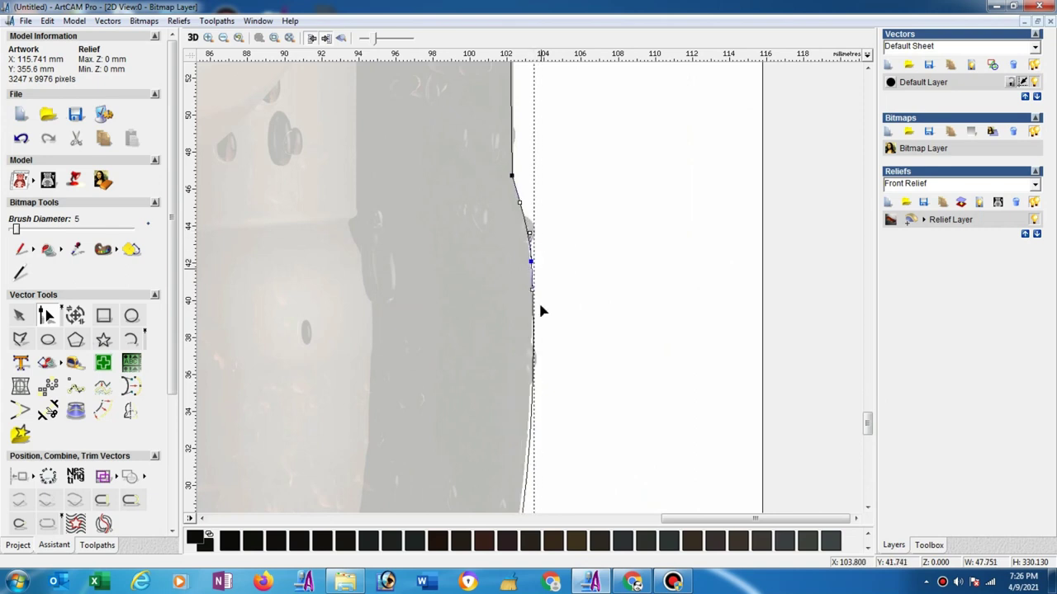
pyautogui.scroll(-1, 539, 396)
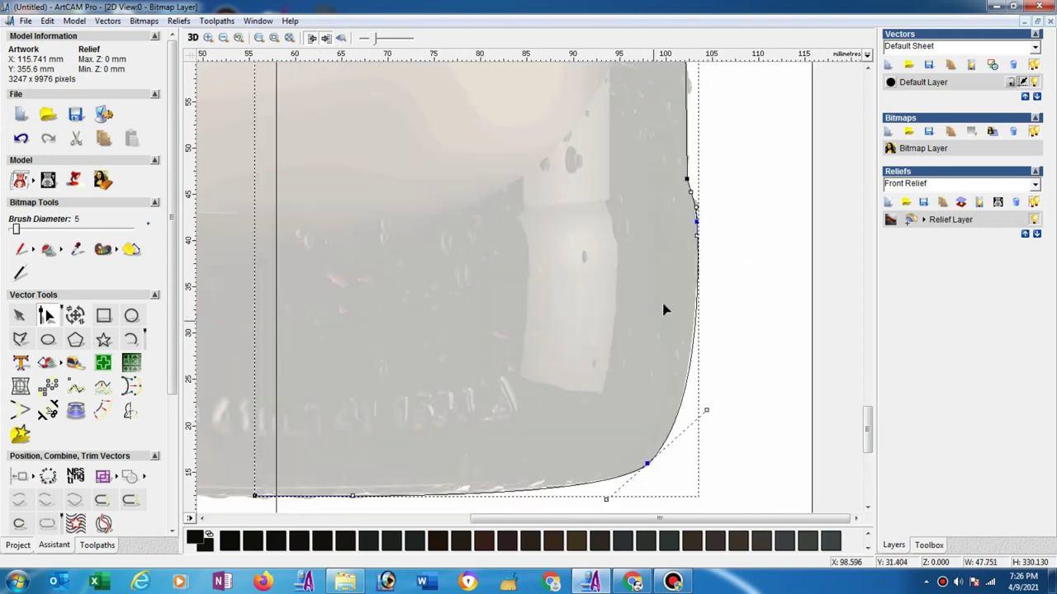
pyautogui.scroll(-1, 677, 204)
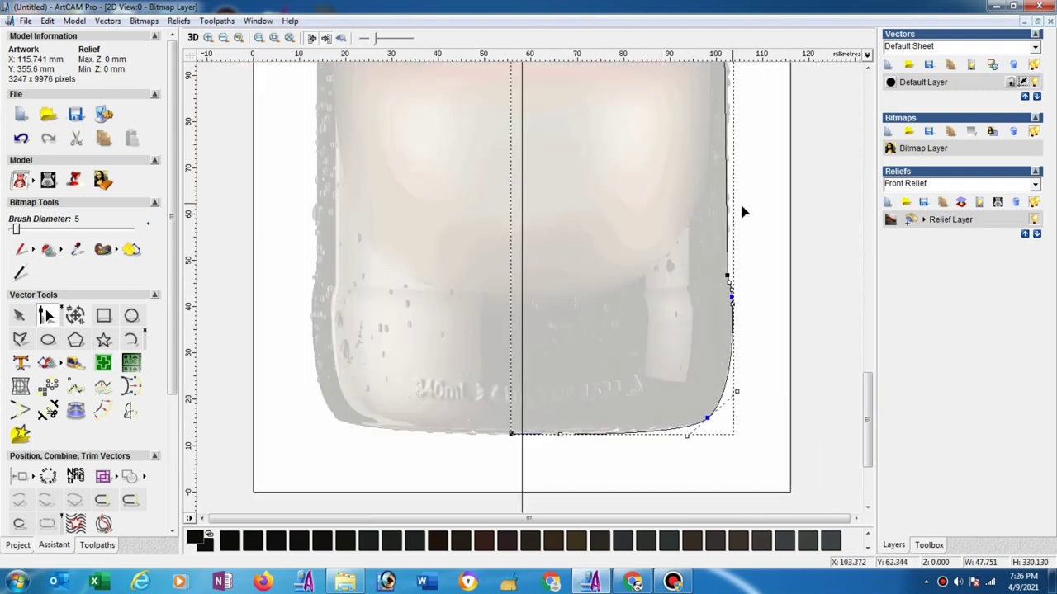
pyautogui.scroll(1, 740, 201)
pyautogui.scroll(-2, 735, 160)
pyautogui.scroll(-1, 712, 172)
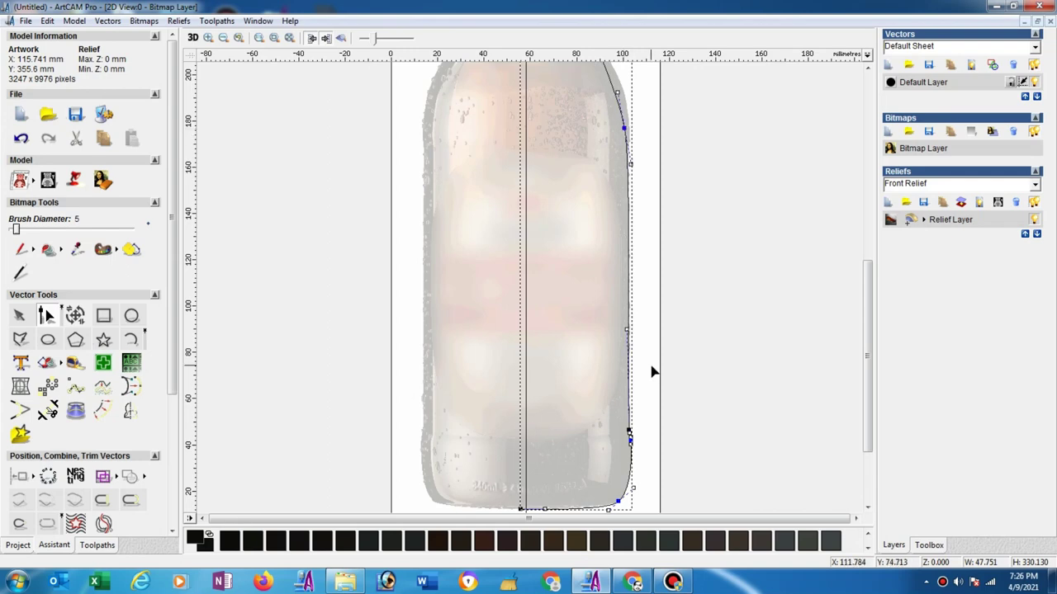
pyautogui.scroll(1, 654, 374)
pyautogui.scroll(1, 706, 287)
pyautogui.scroll(1, 532, 417)
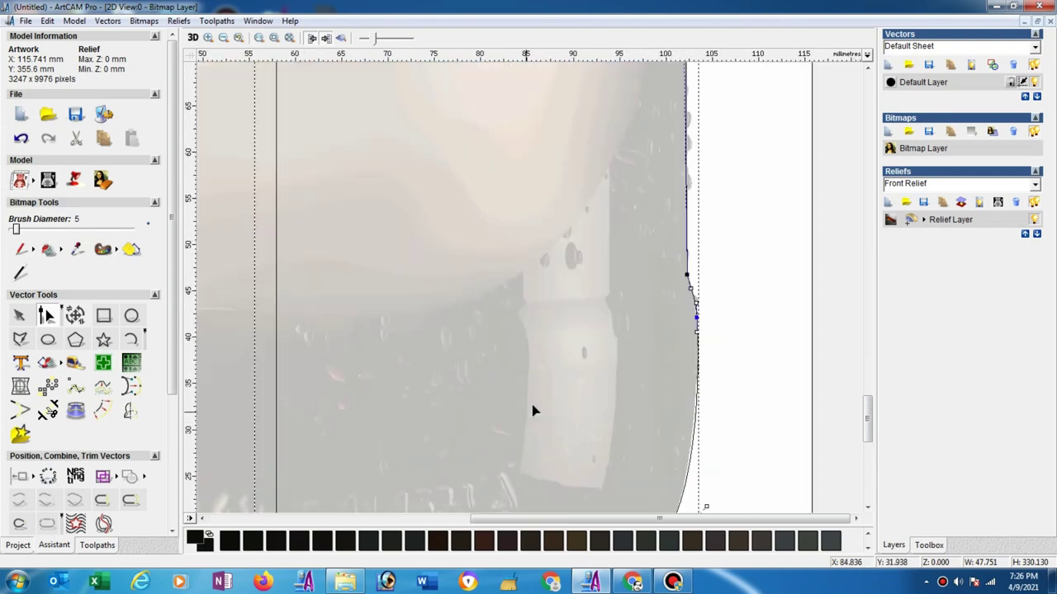
pyautogui.scroll(-1, 685, 293)
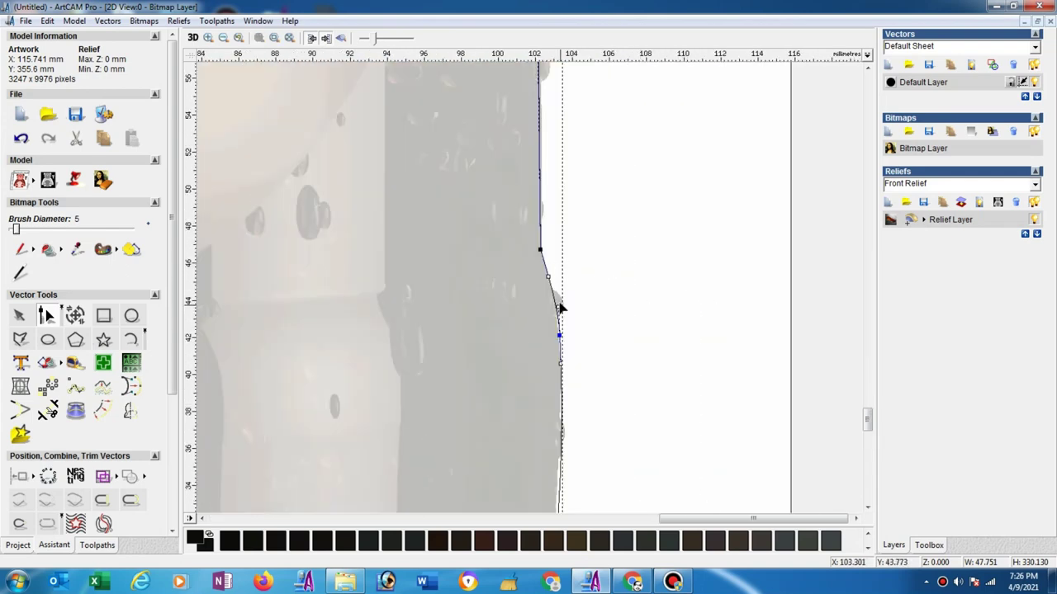
# Step: Move the shoulder node and adjust its handles so the shoulder curve fits the bottle
pyautogui.click(548, 277)
pyautogui.scroll(-2, 560, 248)
pyautogui.scroll(-3, 639, 146)
pyautogui.scroll(2, 580, 257)
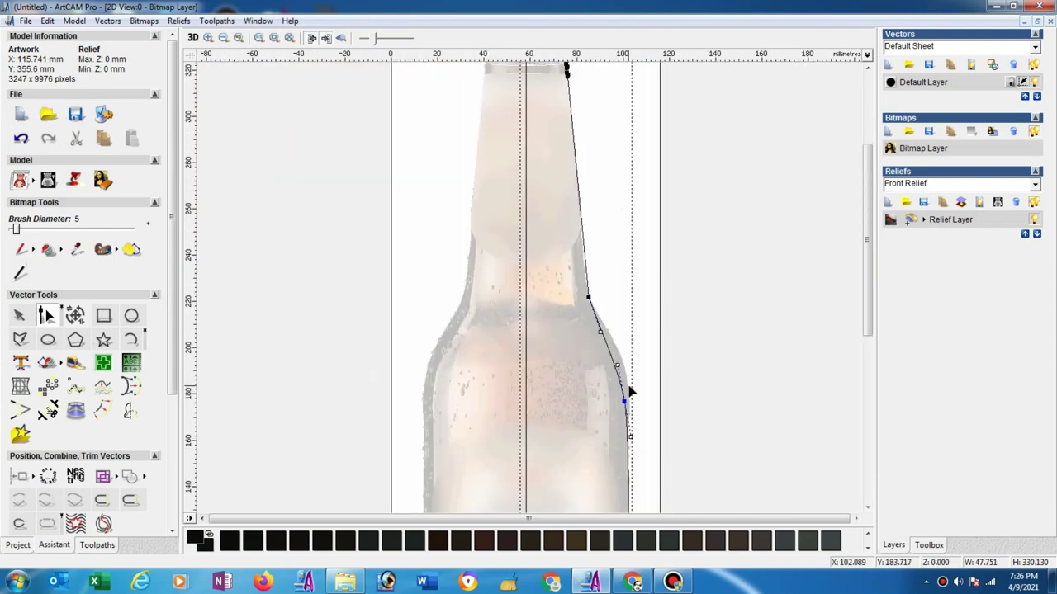
pyautogui.scroll(2, 628, 392)
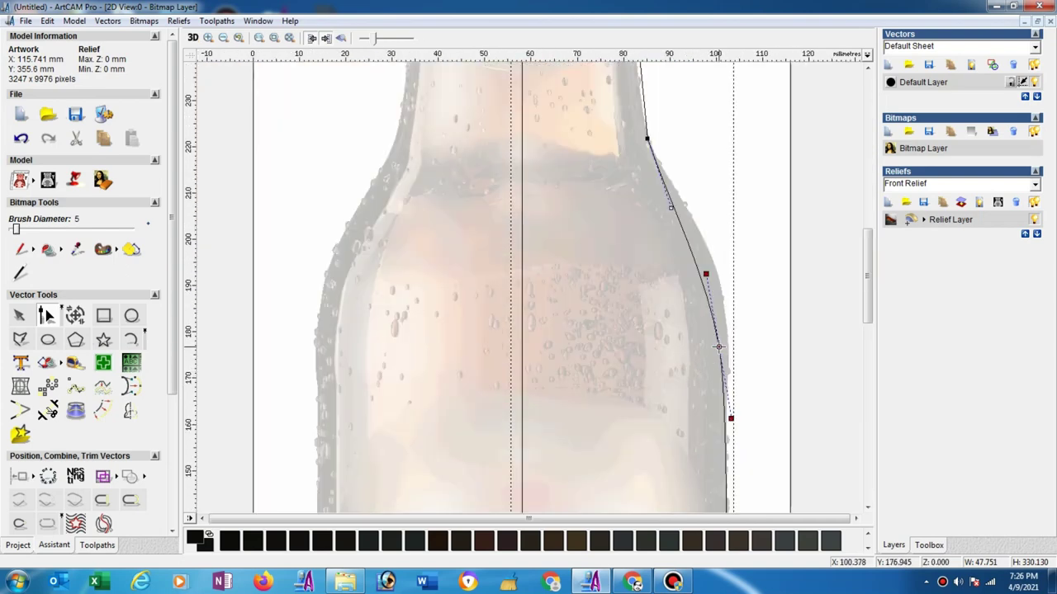
pyautogui.moveTo(718, 347); pyautogui.dragTo(724, 348)
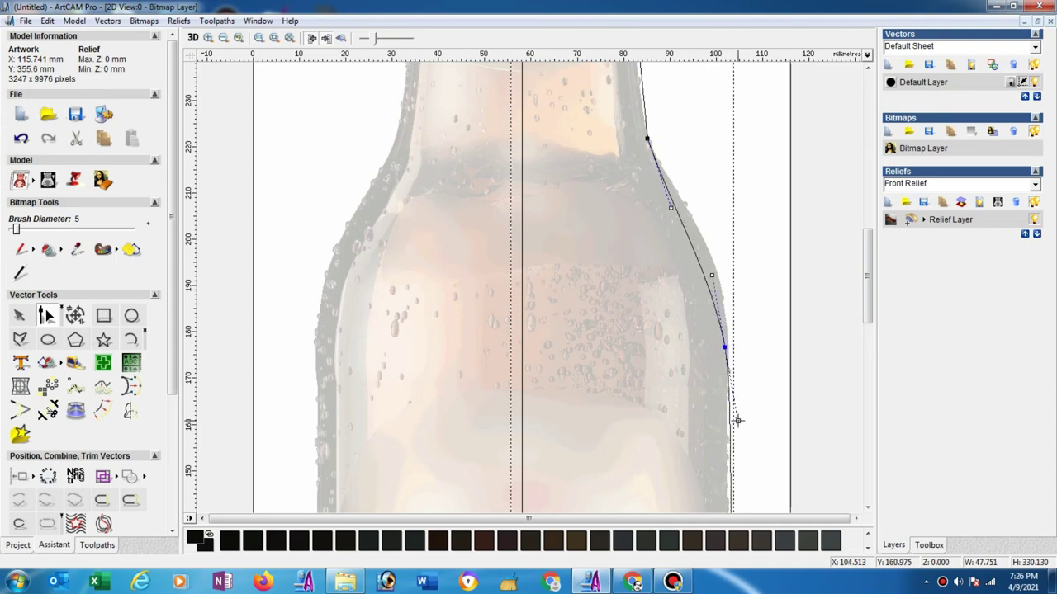
pyautogui.moveTo(738, 420); pyautogui.dragTo(731, 418)
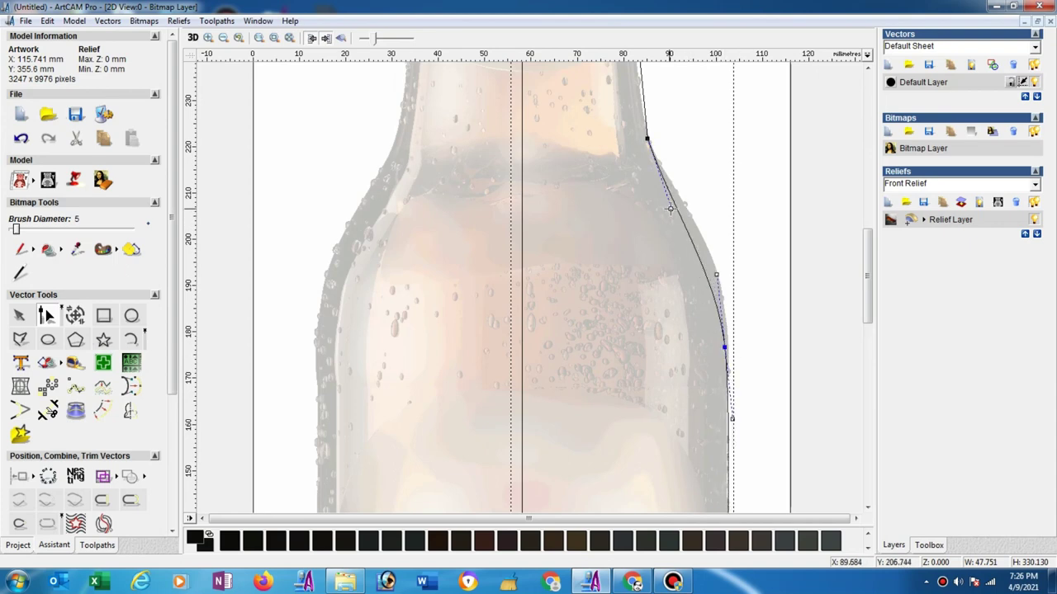
pyautogui.moveTo(684, 214); pyautogui.dragTo(689, 217)
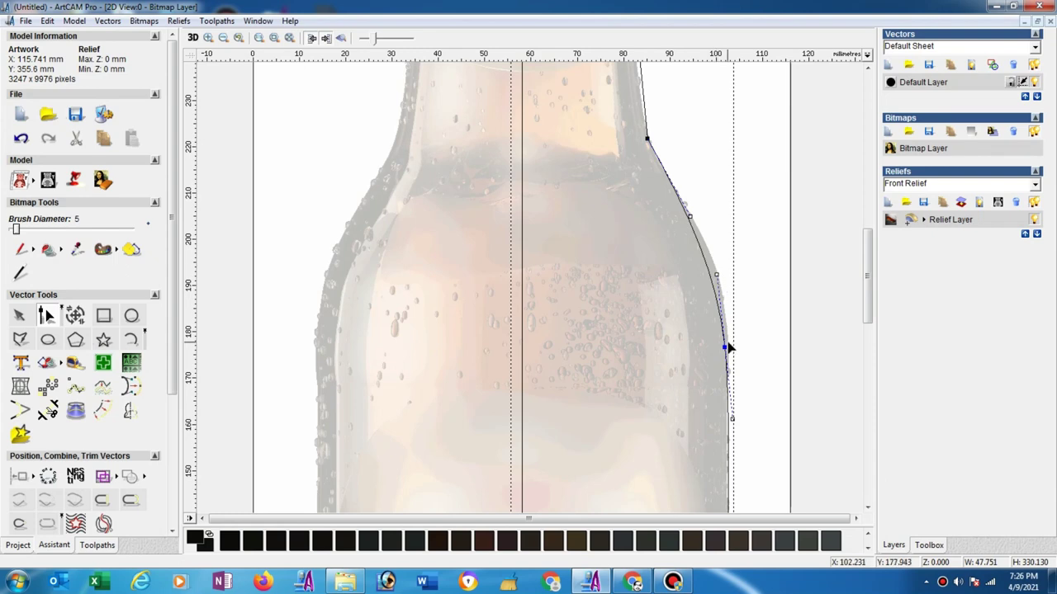
pyautogui.moveTo(725, 348); pyautogui.dragTo(725, 360)
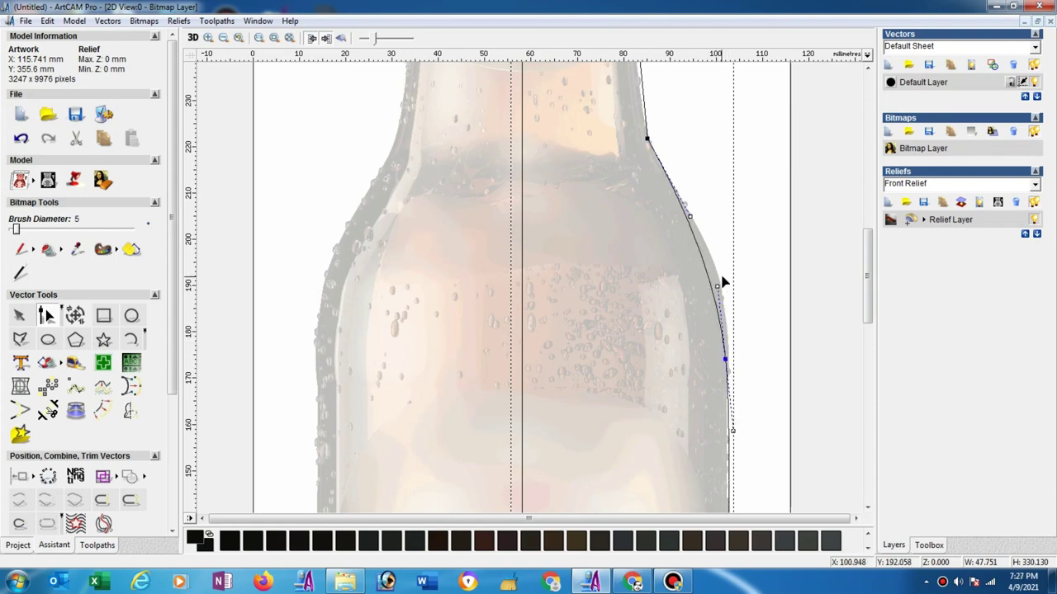
pyautogui.moveTo(718, 286); pyautogui.dragTo(726, 261)
pyautogui.moveTo(724, 358); pyautogui.dragTo(730, 364)
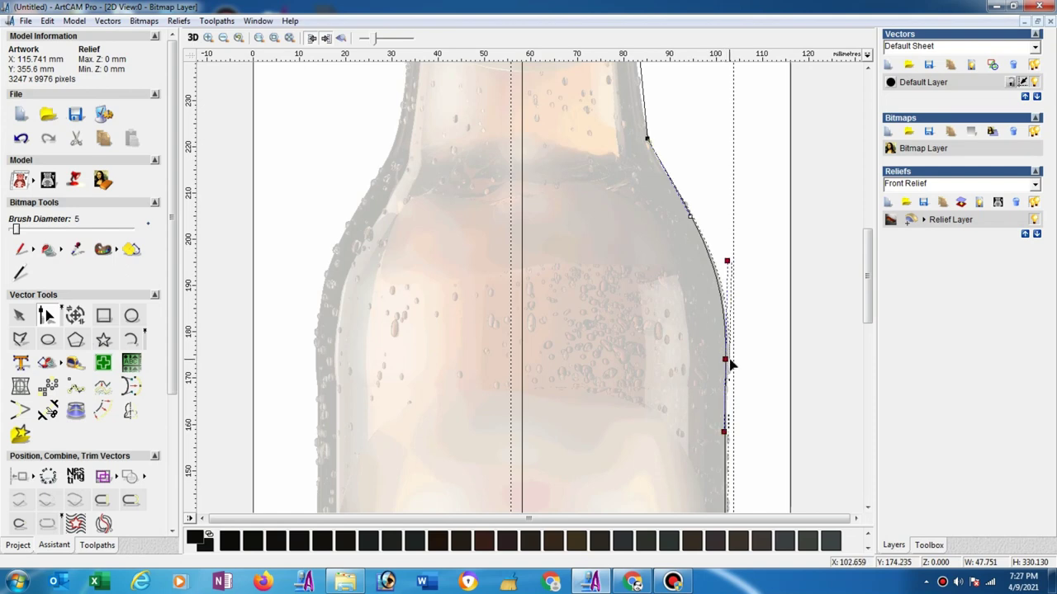
# Step: Convert the straight neck span into a curve and fine-tune its handles
pyautogui.scroll(5, 652, 206)
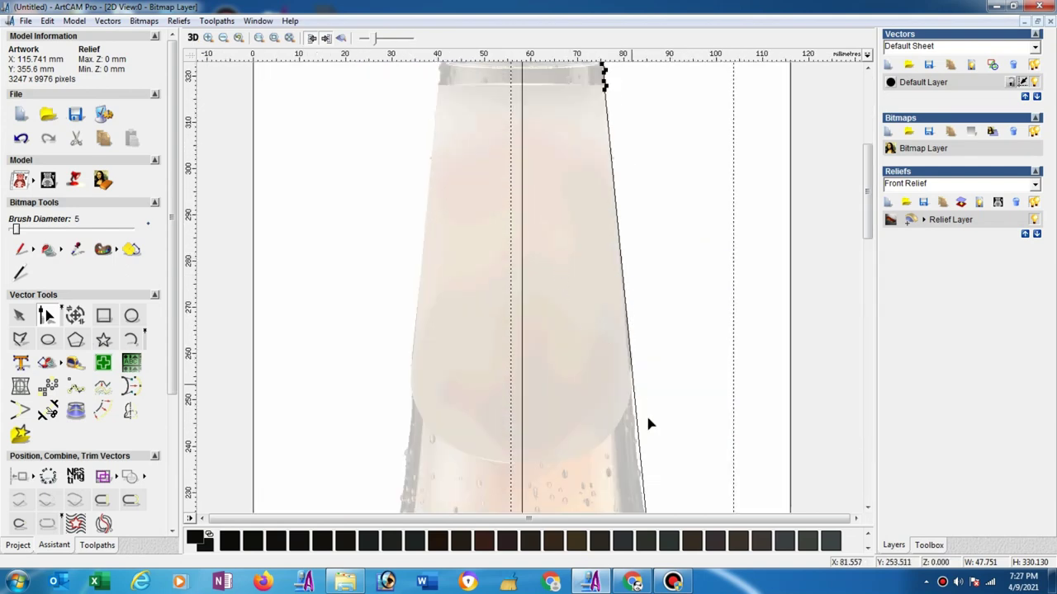
pyautogui.keyDown('ctrl'); pyautogui.scroll(-2, 648, 423); pyautogui.keyUp('ctrl')
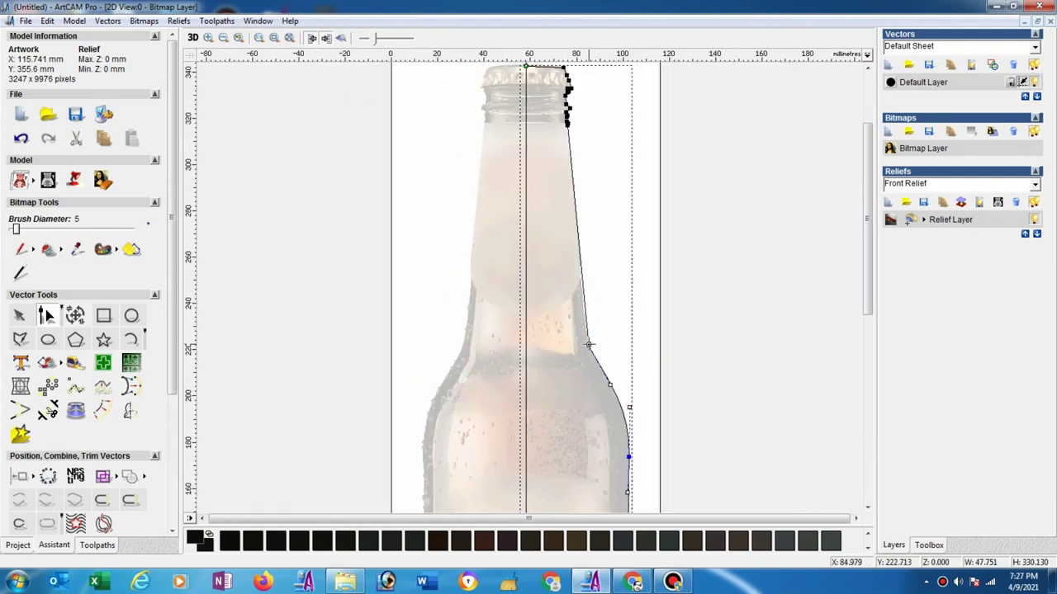
pyautogui.press('b')
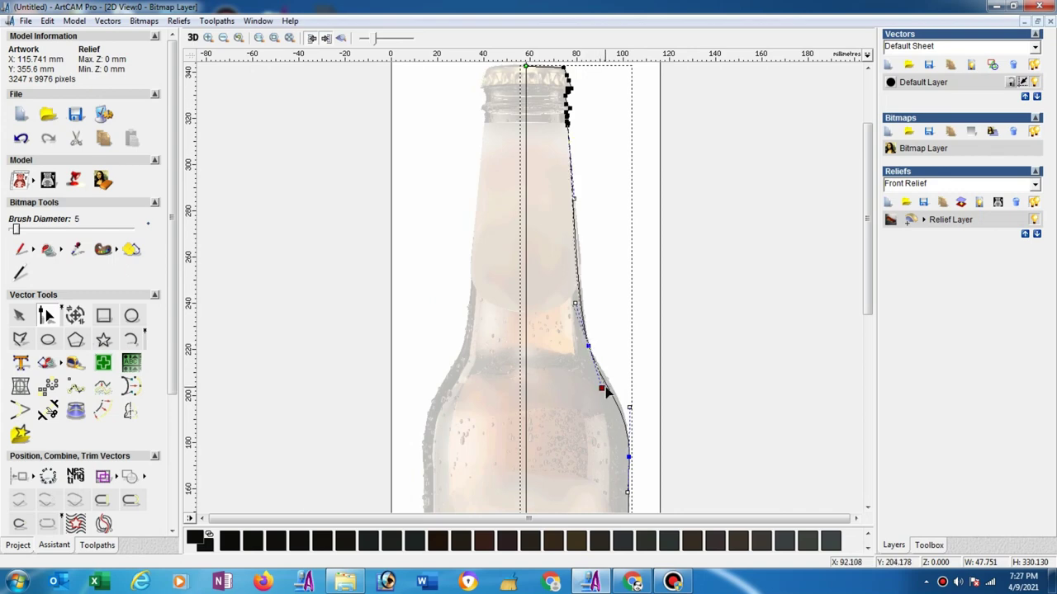
pyautogui.moveTo(602, 388); pyautogui.dragTo(607, 387)
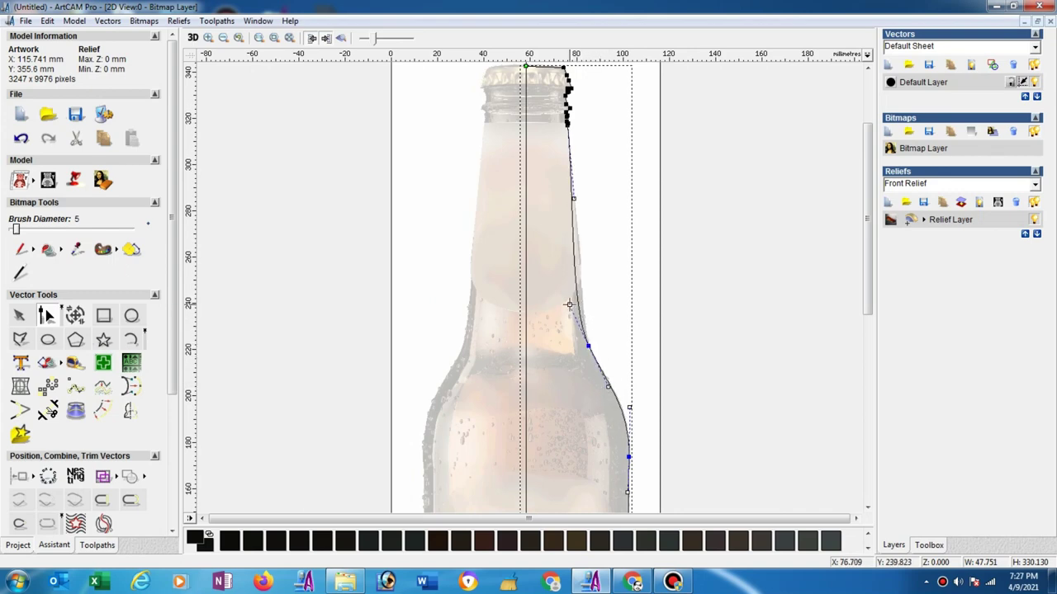
pyautogui.moveTo(569, 306); pyautogui.dragTo(579, 313)
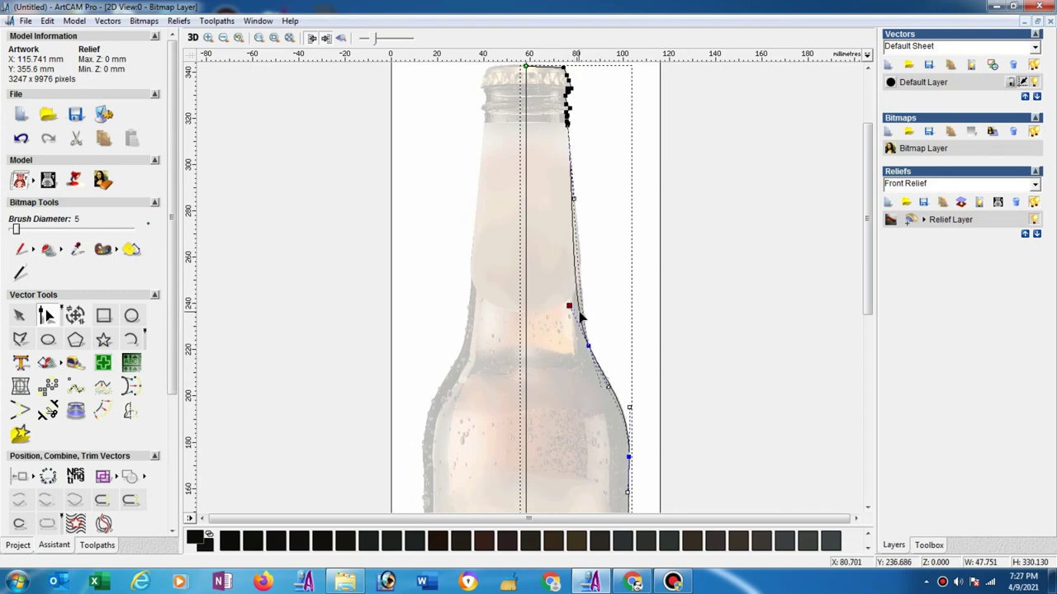
# Step: Refine the node at the base of the neck, undoing an overshot move
pyautogui.click(629, 407)
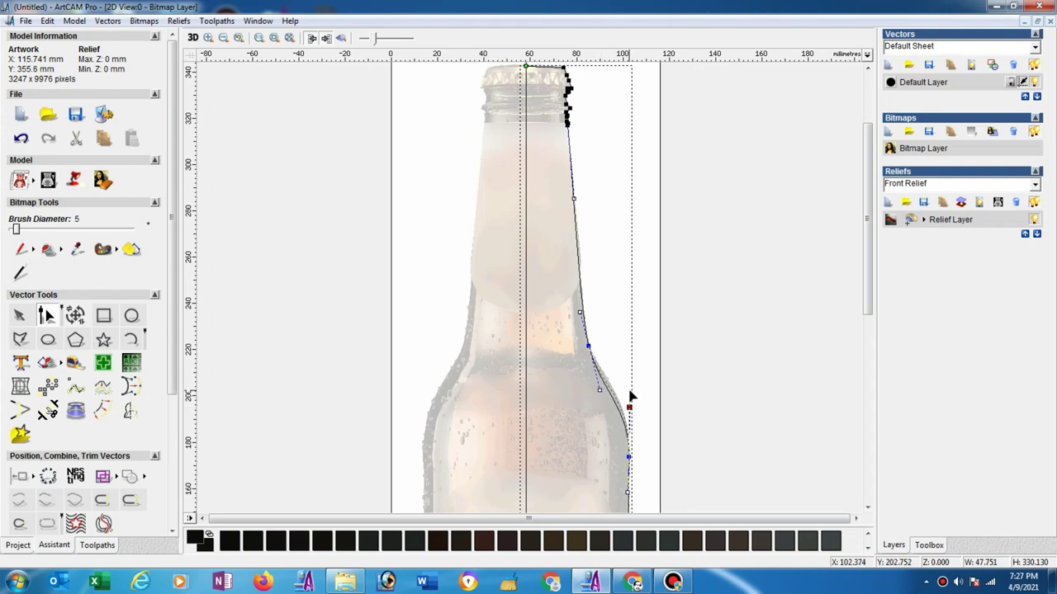
pyautogui.moveTo(630, 405); pyautogui.dragTo(605, 386)
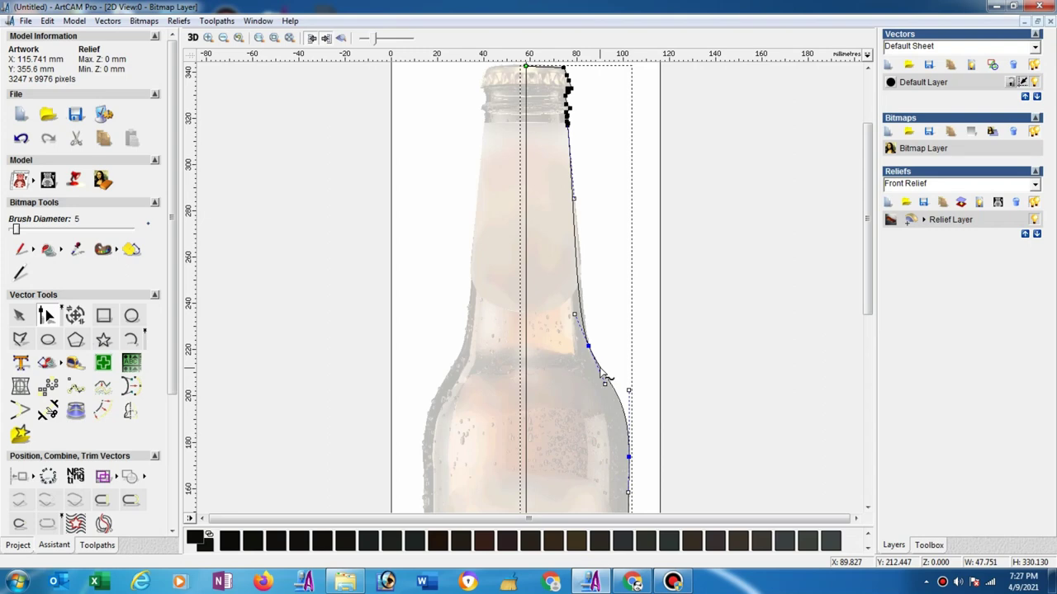
pyautogui.hotkey('ctrl', 'z')
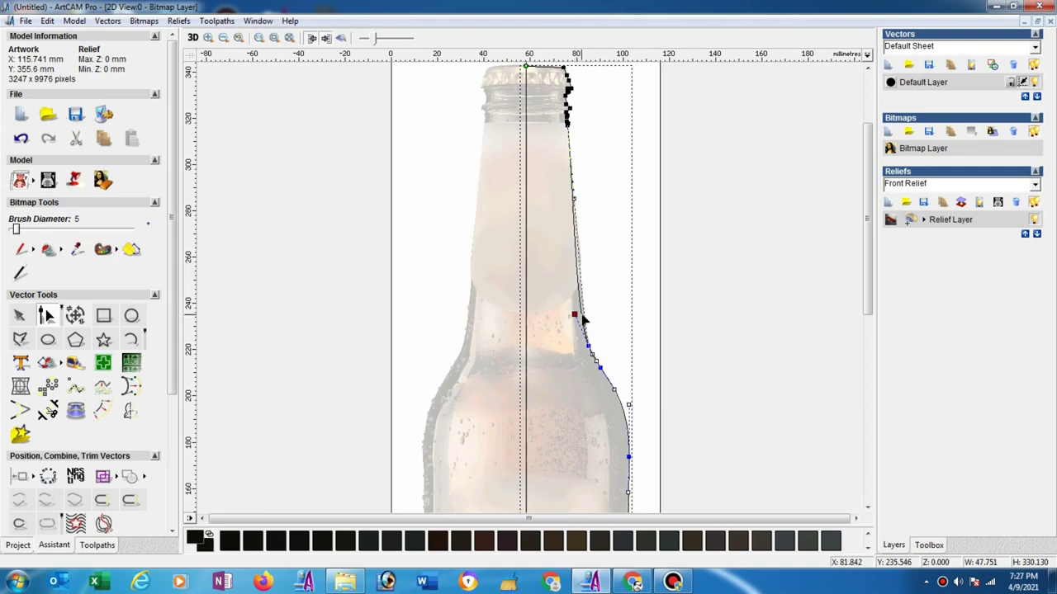
pyautogui.moveTo(576, 316); pyautogui.dragTo(583, 313)
# Step: Turn the lip's straight span into a curve rounded along the rim ridge
pyautogui.scroll(2, 589, 168)
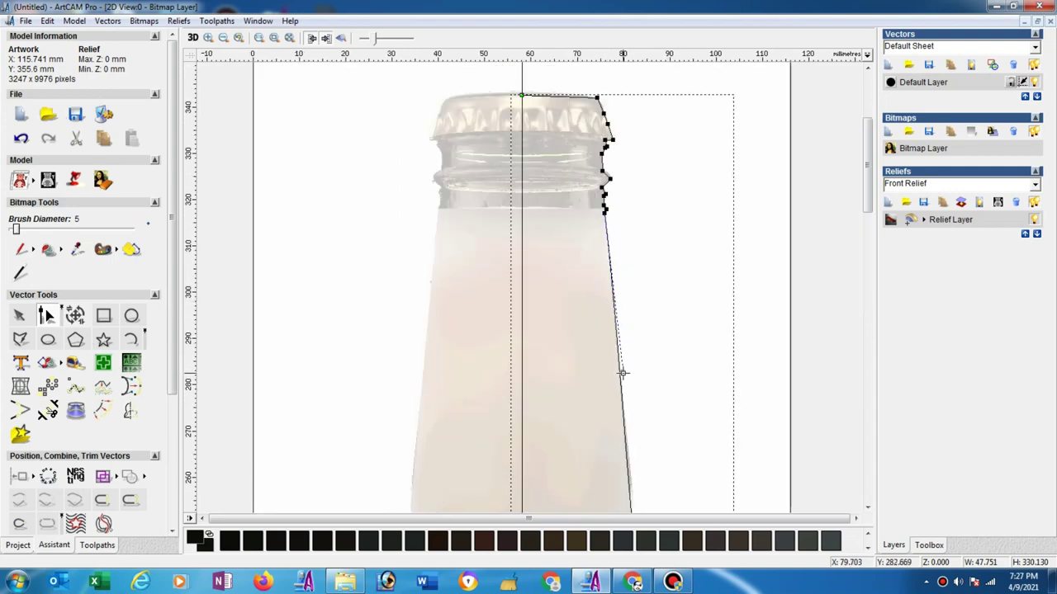
pyautogui.scroll(-2, 611, 371)
pyautogui.scroll(2, 583, 216)
pyautogui.scroll(4, 566, 220)
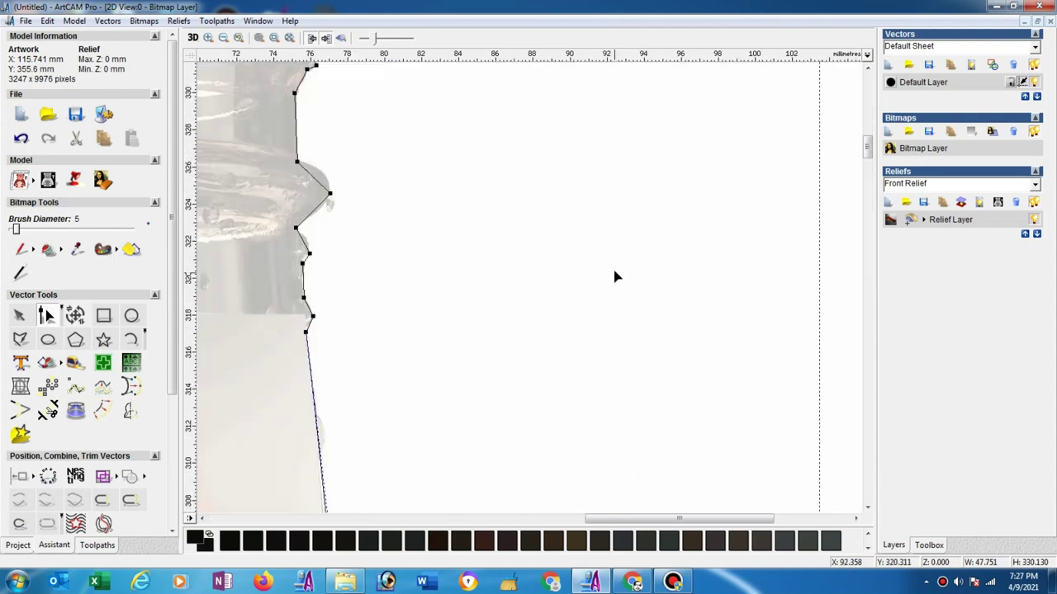
pyautogui.scroll(2, 318, 319)
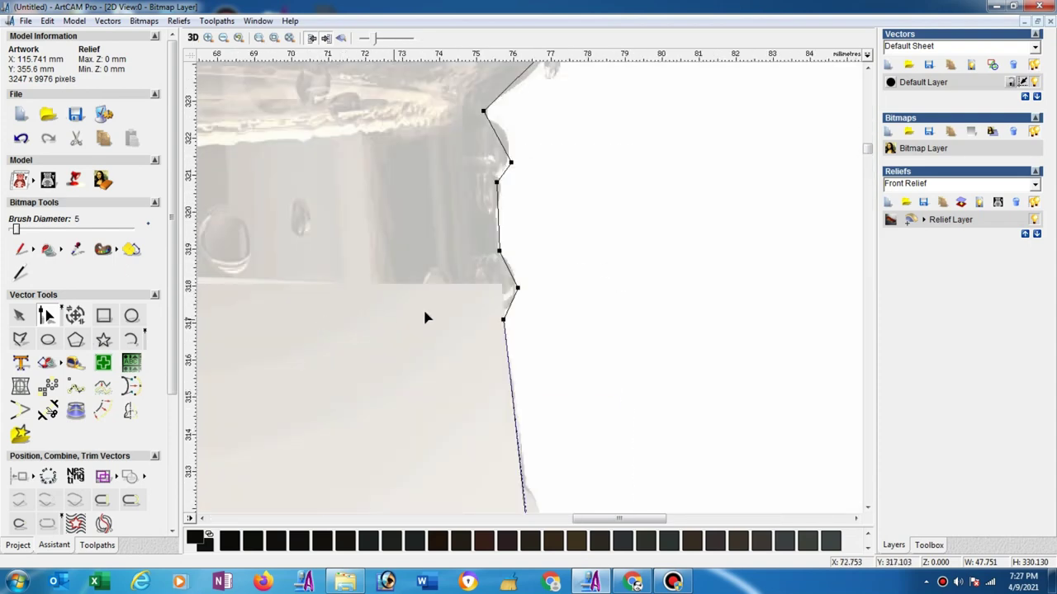
pyautogui.click(518, 288)
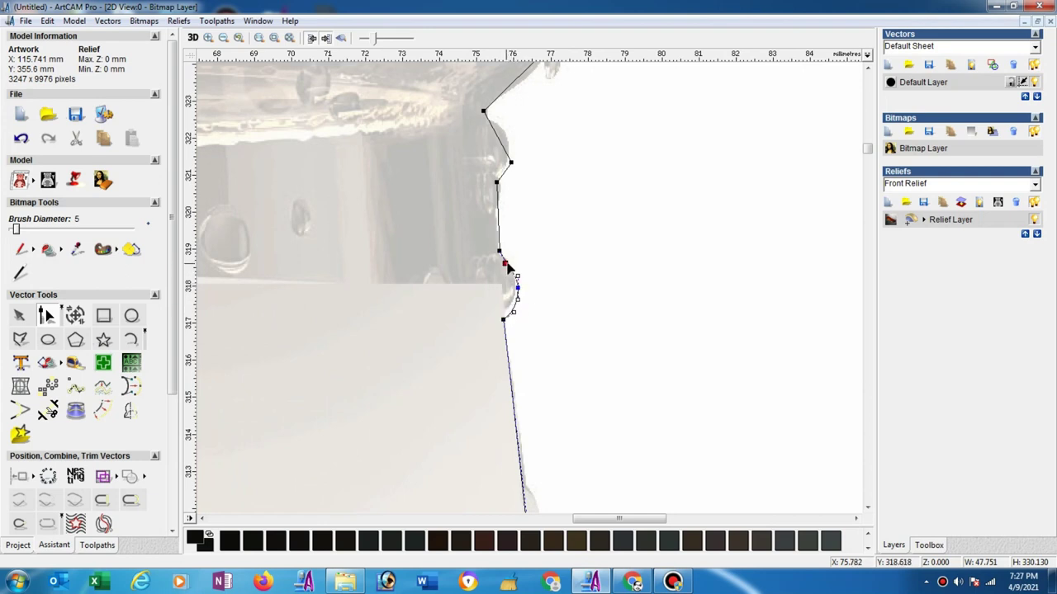
pyautogui.click(510, 164)
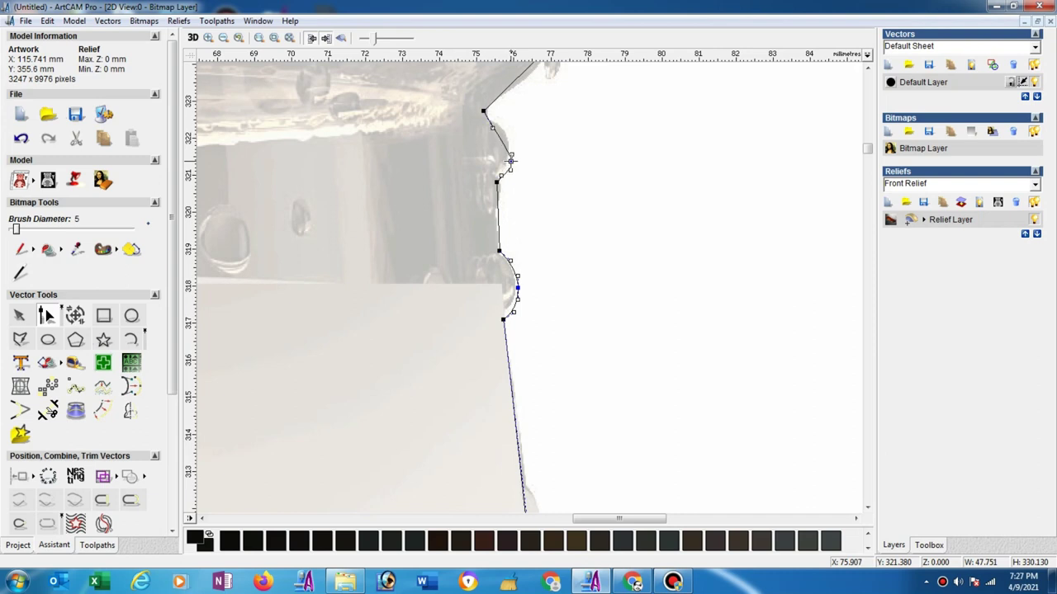
pyautogui.press('b')
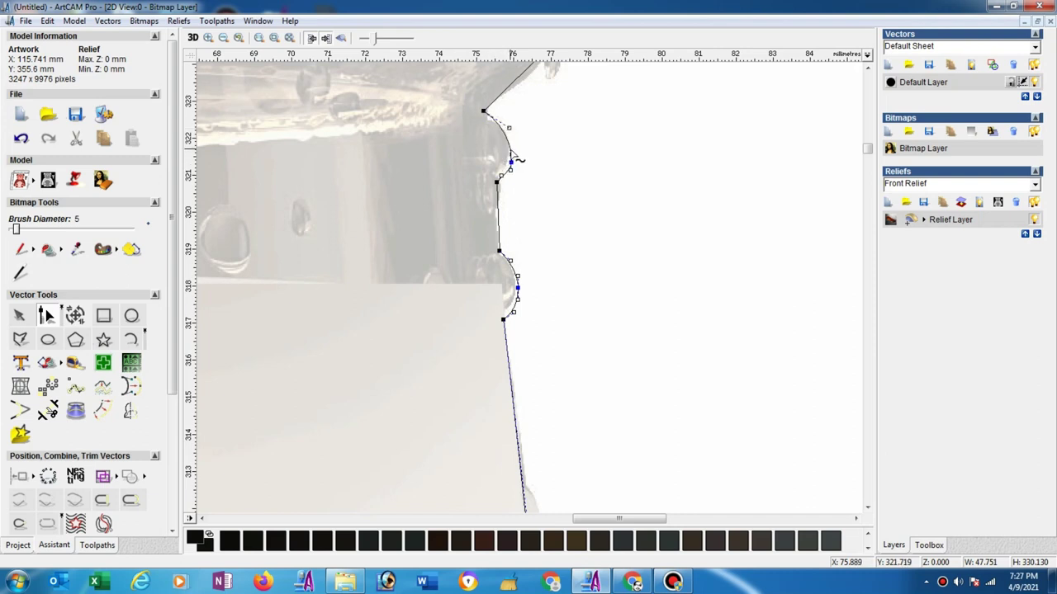
pyautogui.moveTo(513, 171); pyautogui.dragTo(513, 140)
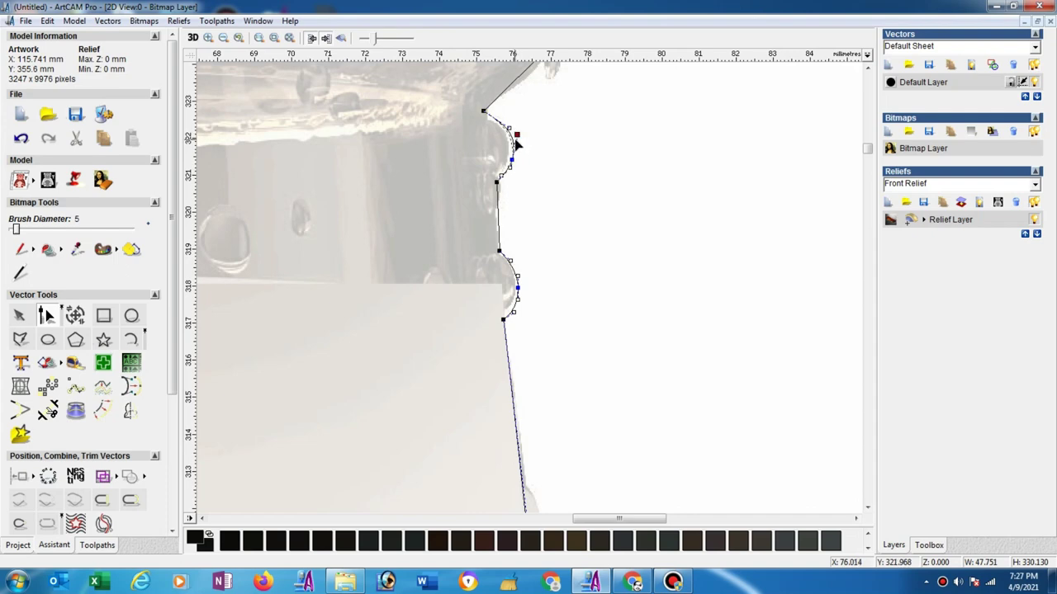
# Step: Bend the cap's side spans into curves and move the top node out to the cap edge
pyautogui.scroll(-1, 585, 189)
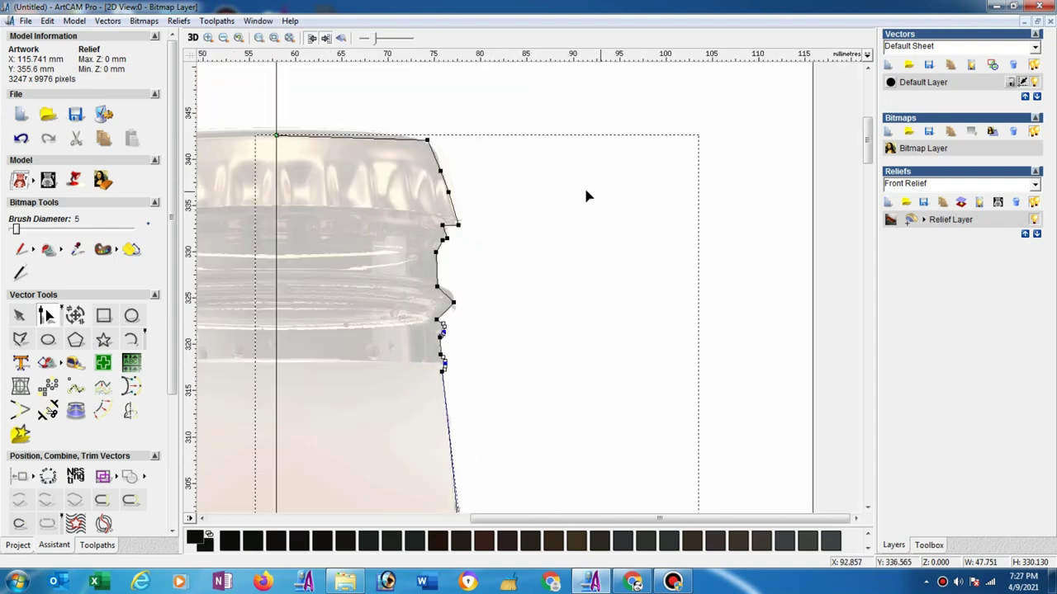
pyautogui.scroll(1, 467, 237)
pyautogui.scroll(1, 470, 311)
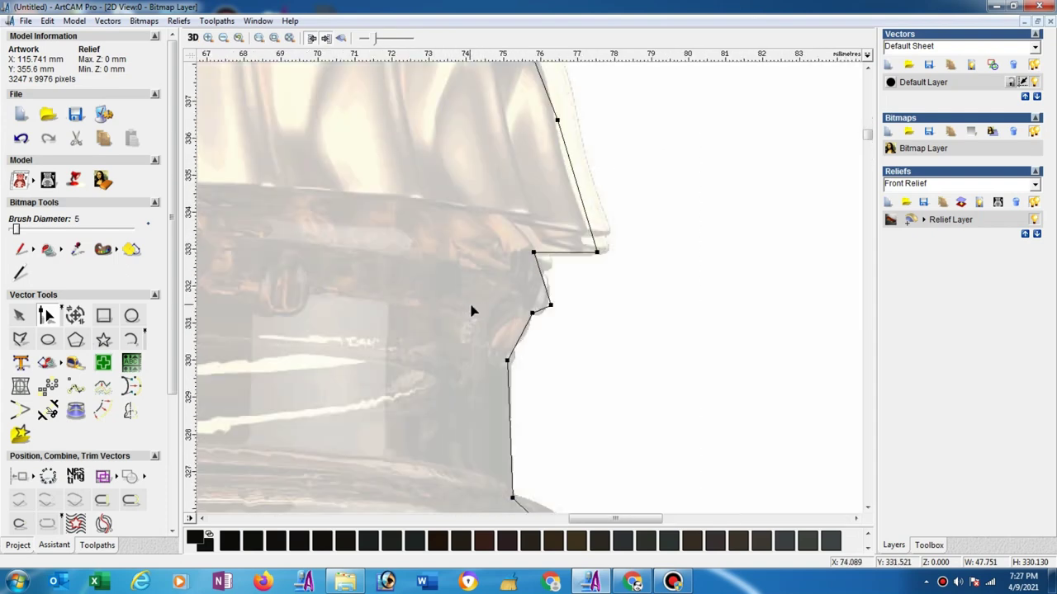
pyautogui.click(531, 313)
pyautogui.moveTo(516, 345); pyautogui.dragTo(536, 345)
pyautogui.moveTo(542, 279)
pyautogui.mouseDown()
pyautogui.moveTo(539, 271)
pyautogui.moveTo(554, 289)
pyautogui.mouseUp()
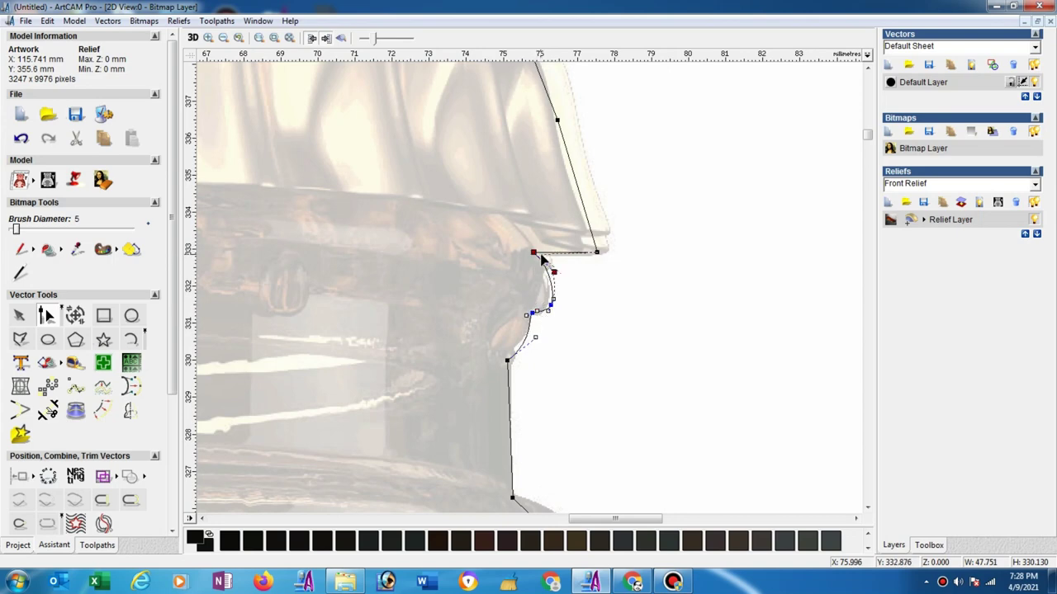
pyautogui.moveTo(533, 251); pyautogui.dragTo(542, 255)
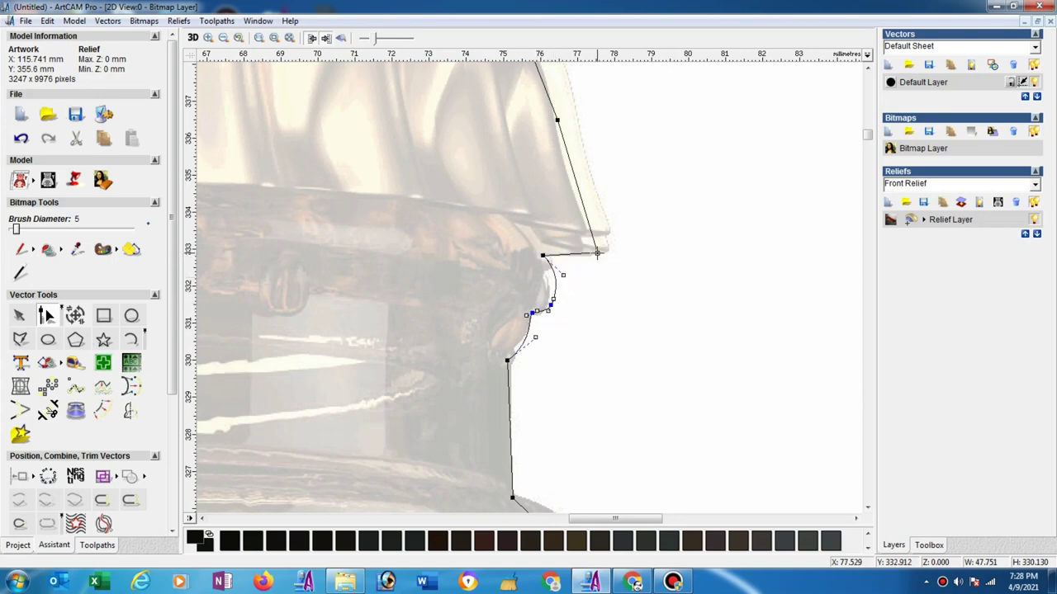
pyautogui.press('s')
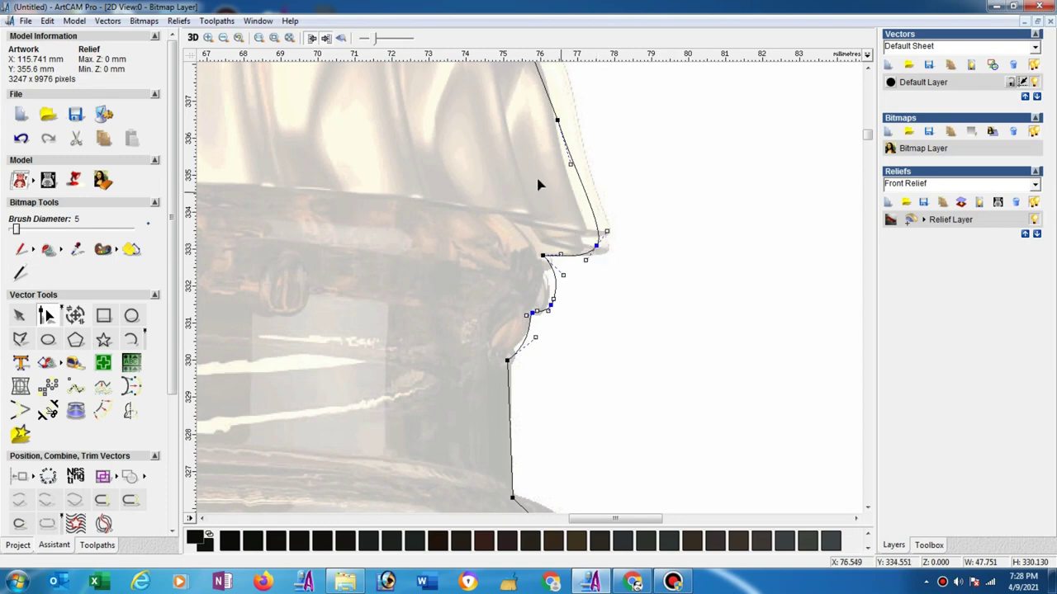
# Step: Smooth the cap's top-right corner and top node, bowing the top span upward along the cap
pyautogui.scroll(-2, 538, 179)
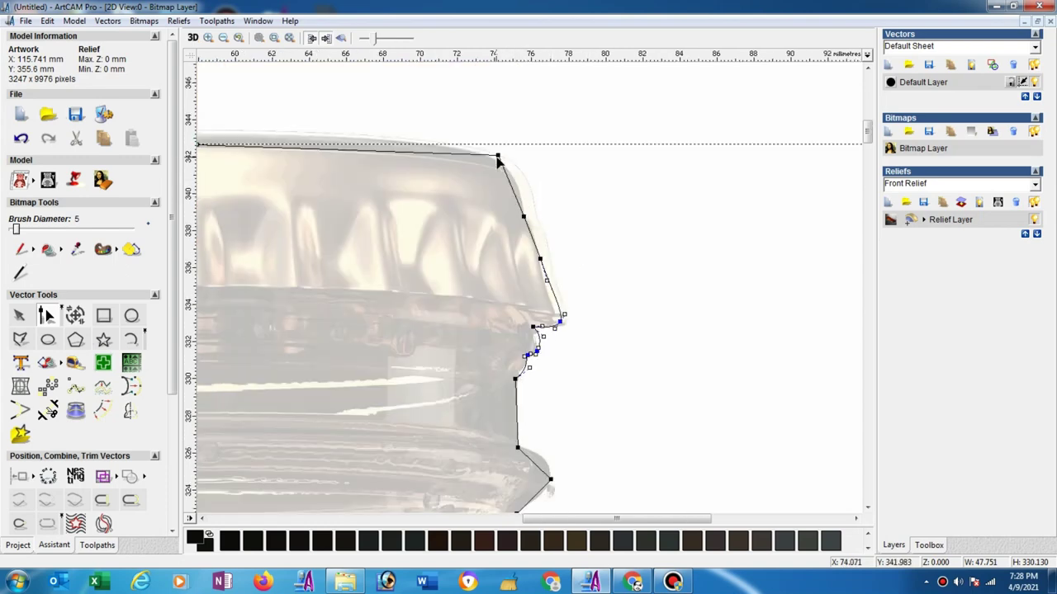
pyautogui.press('s')
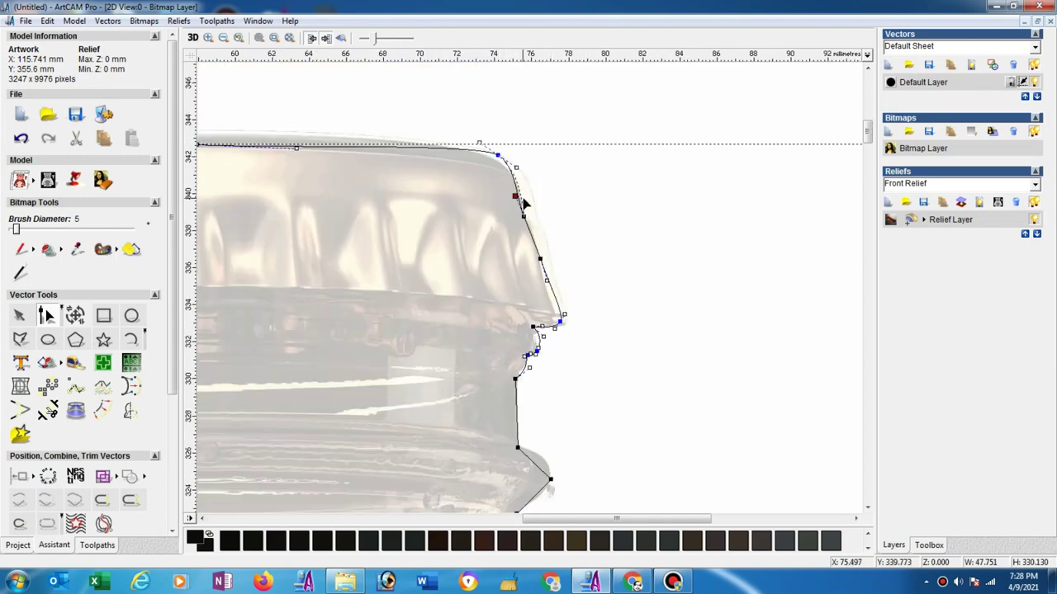
pyautogui.click(498, 158)
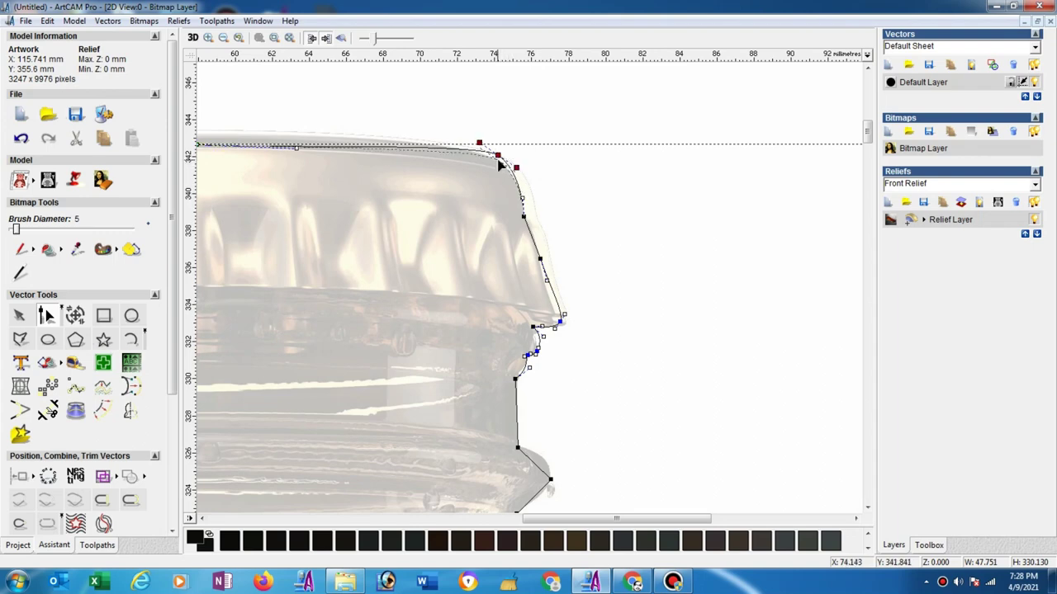
pyautogui.press('s')
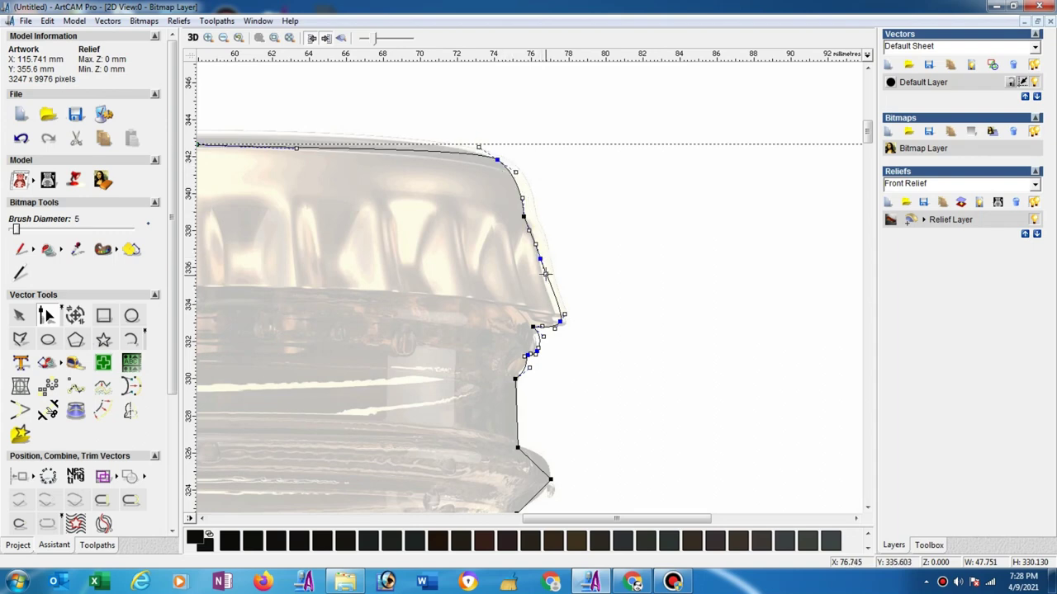
pyautogui.press('F3')
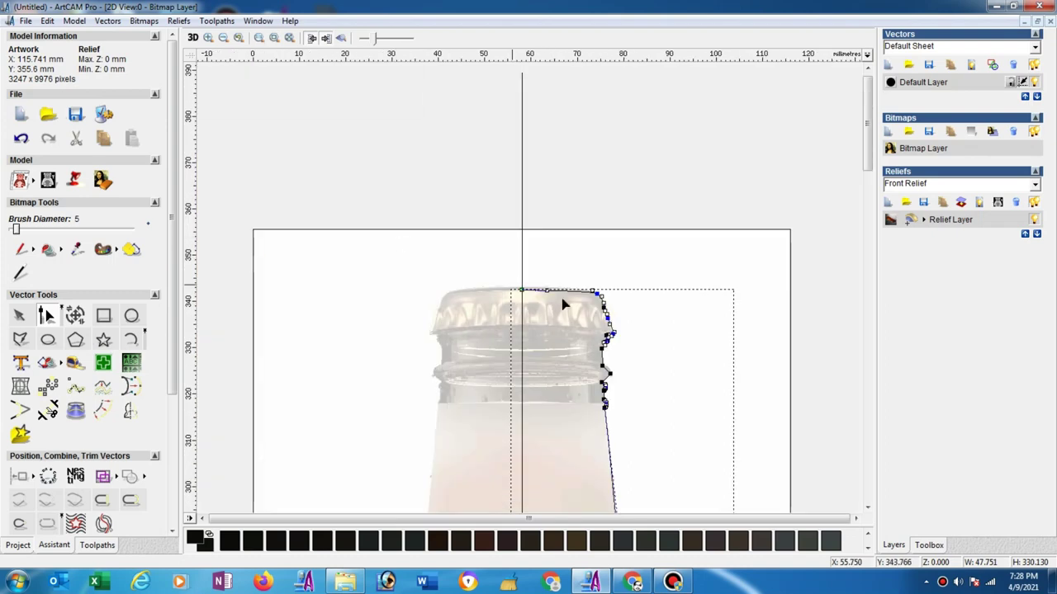
pyautogui.scroll(2, 564, 305)
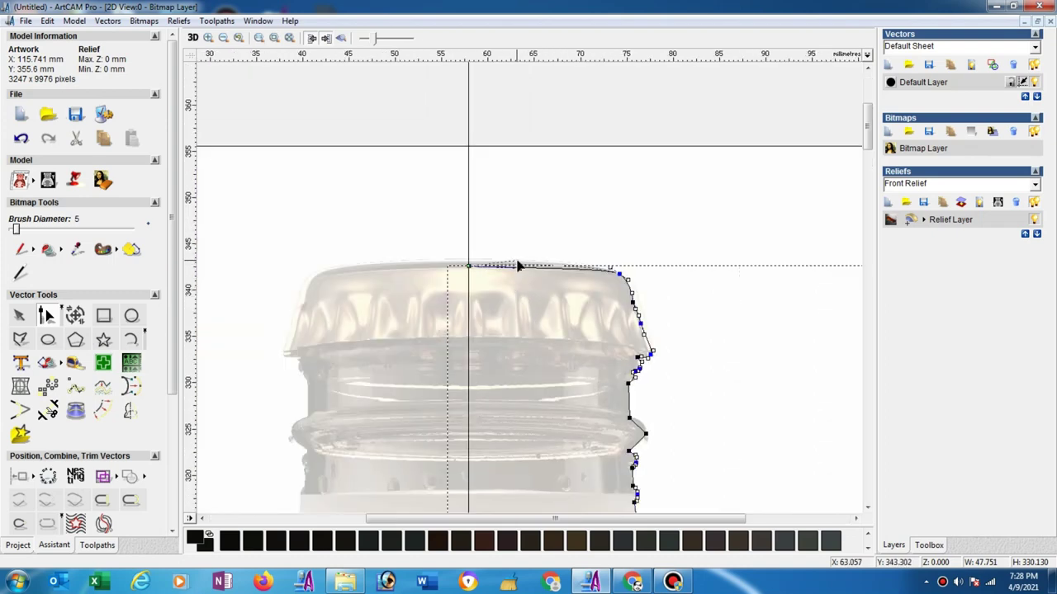
pyautogui.moveTo(518, 267)
pyautogui.mouseDown()
pyautogui.moveTo(463, 261)
pyautogui.moveTo(514, 259)
pyautogui.mouseUp()
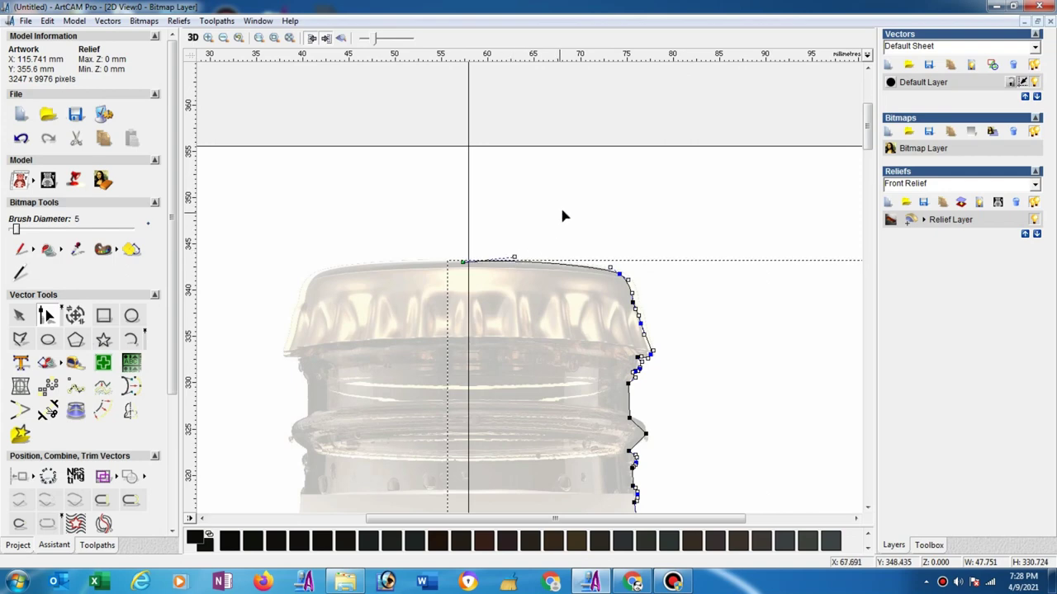
pyautogui.scroll(2, 521, 267)
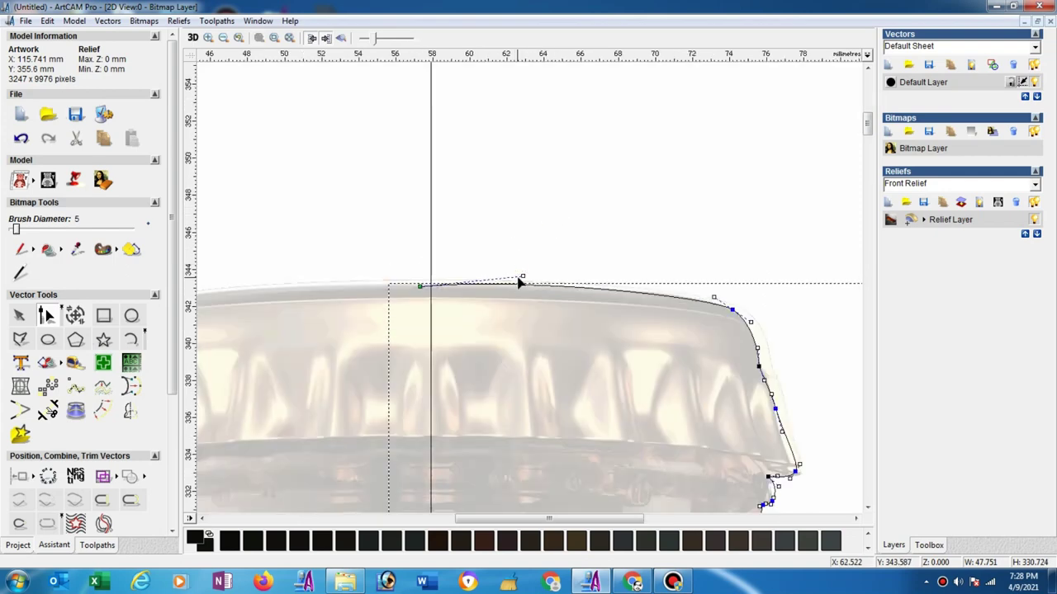
pyautogui.scroll(-2, 503, 289)
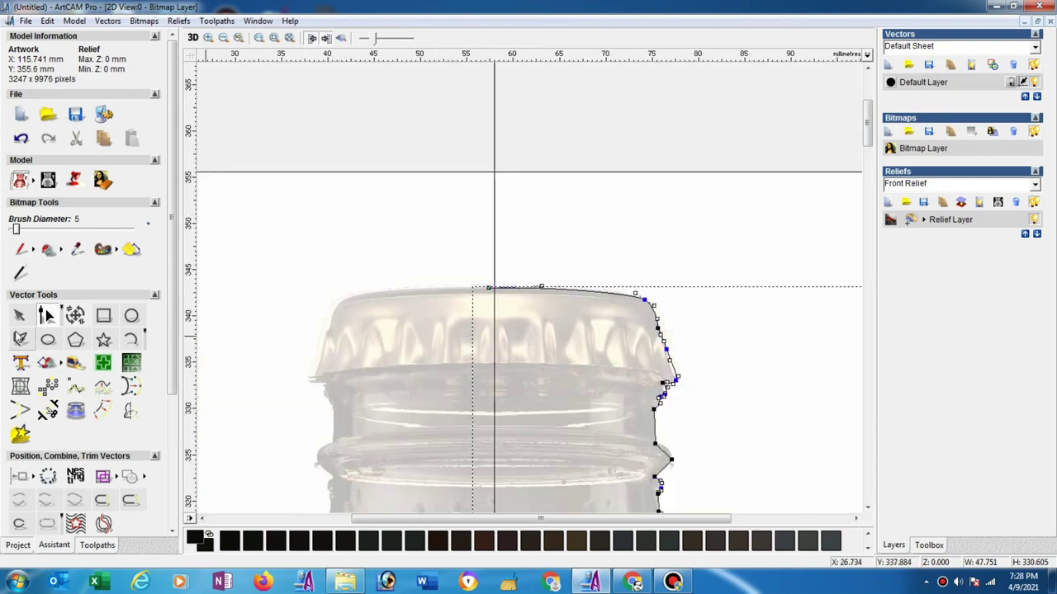
pyautogui.click(47, 410)
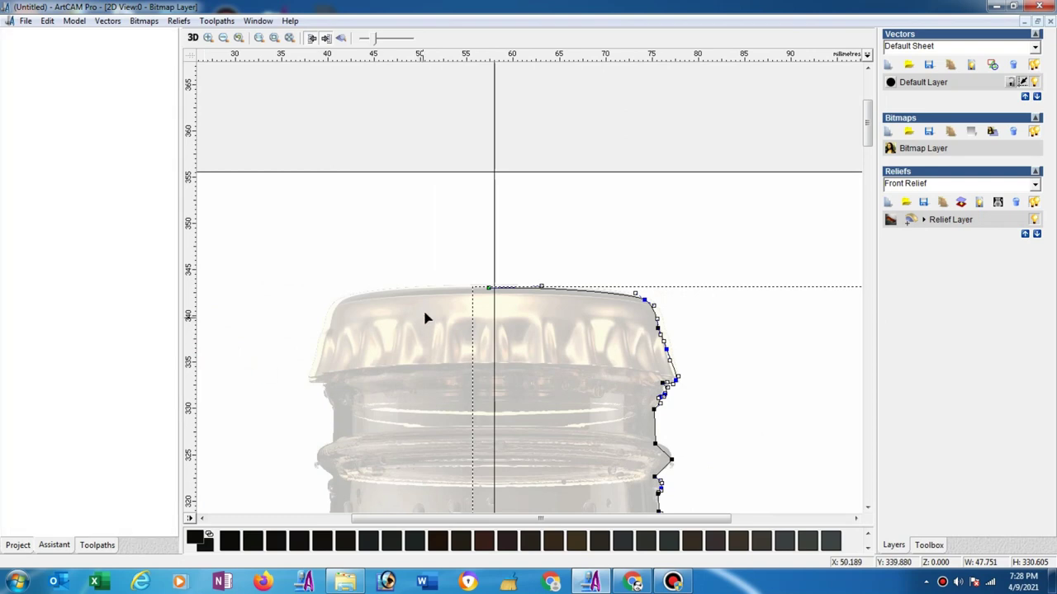
# Step: Deselect the edited bottle outline, close the trimming options, and view the whole traced bottle
pyautogui.click(494, 290)
pyautogui.scroll(-6, 464, 311)
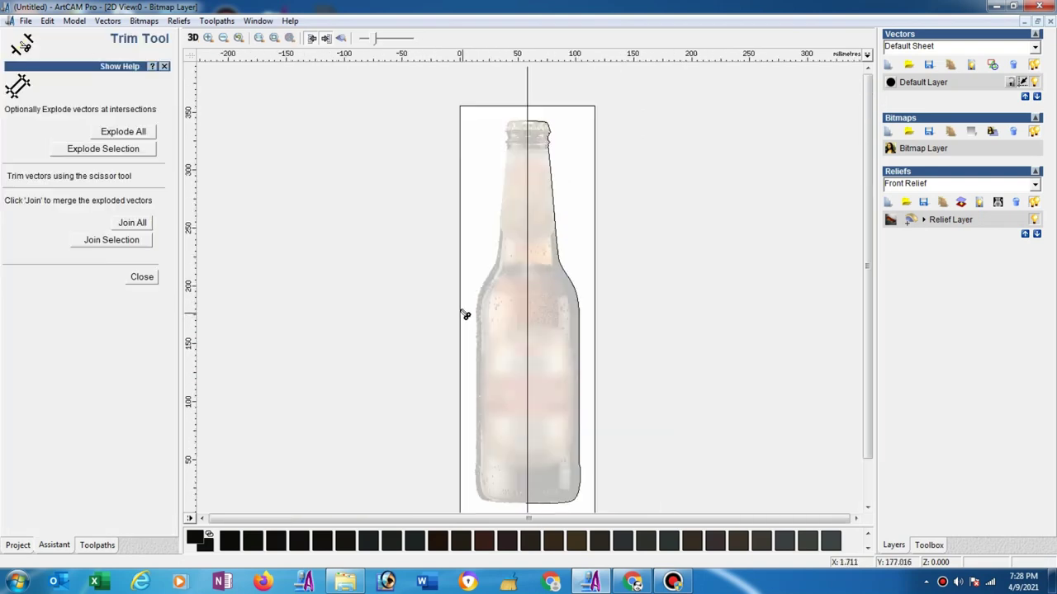
pyautogui.scroll(-2, 525, 388)
pyautogui.scroll(6, 525, 388)
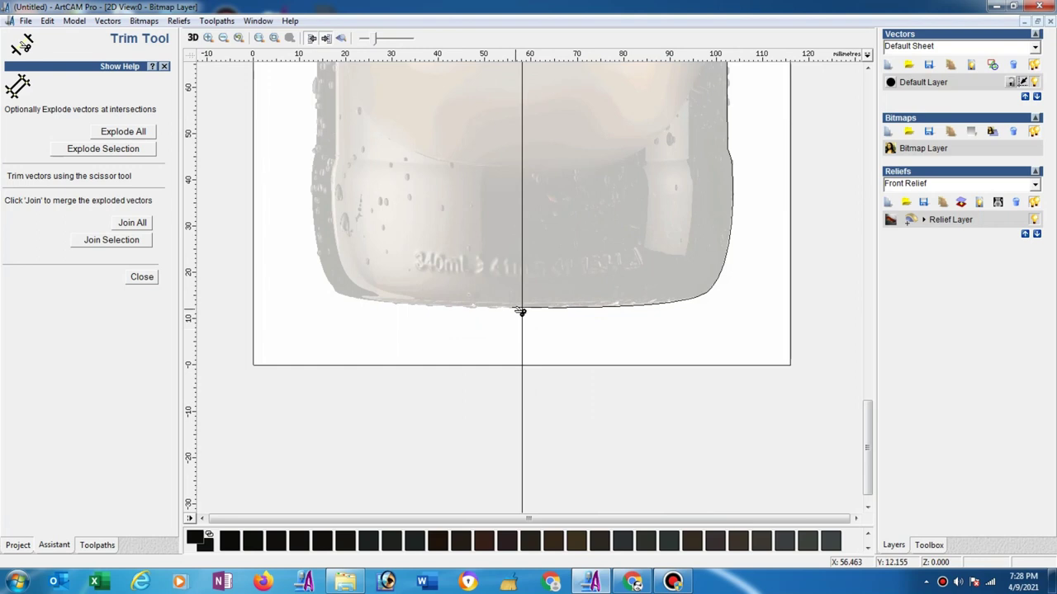
pyautogui.click(149, 279)
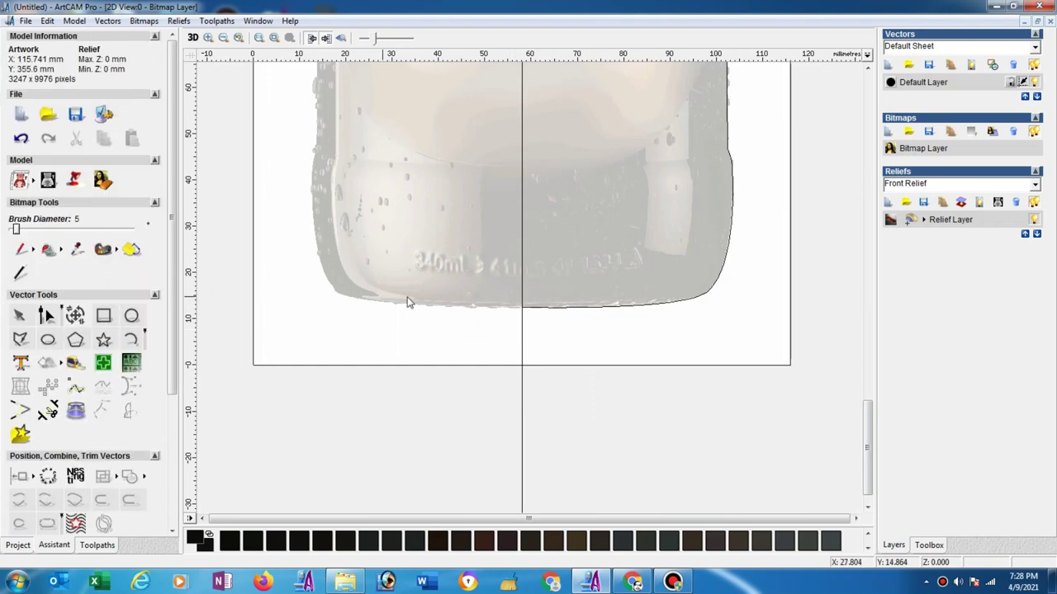
pyautogui.scroll(-8, 419, 258)
pyautogui.scroll(2, 421, 258)
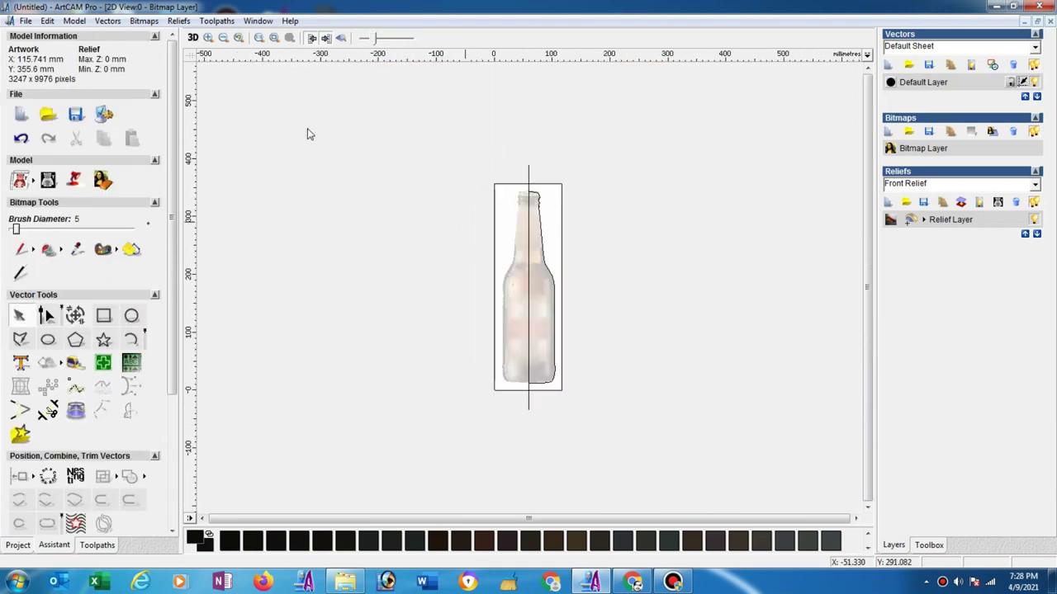
pyautogui.click(71, 23)
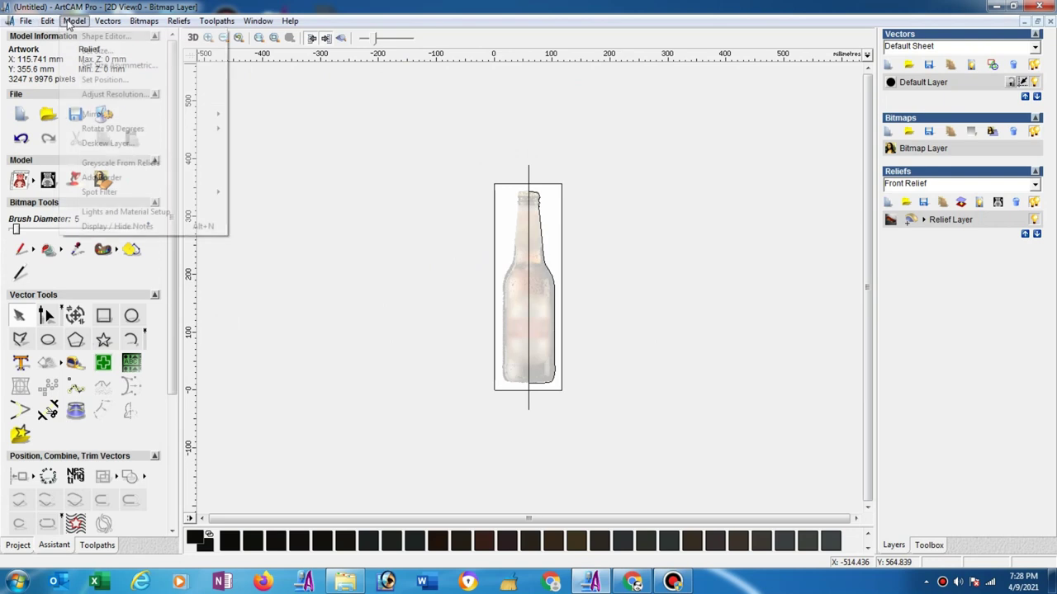
# Step: Raise the model resolution to 2228 x 6846 points with Adjust Resolution and apply it
pyautogui.click(105, 95)
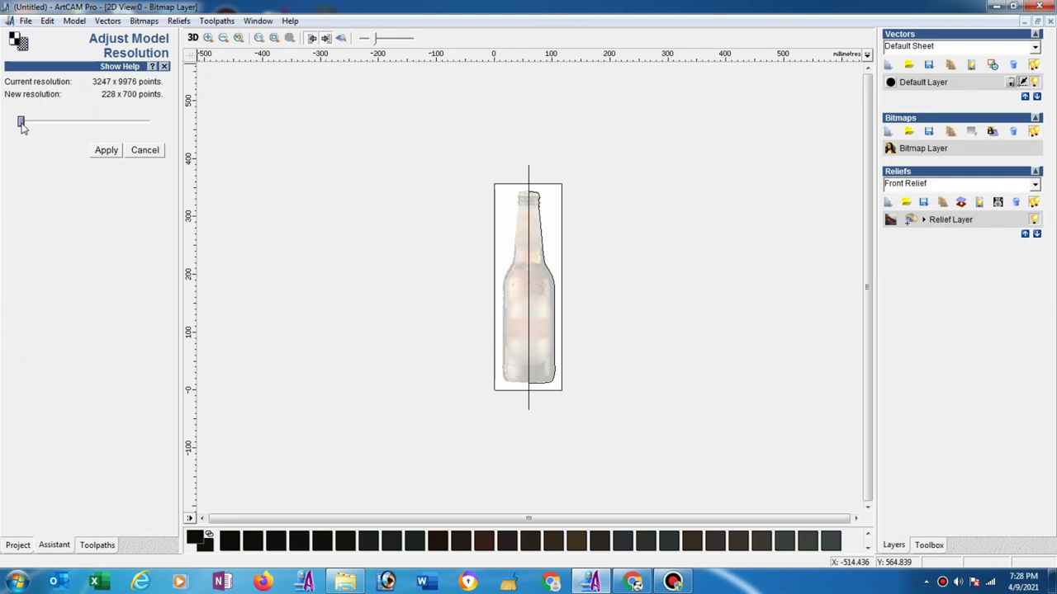
pyautogui.moveTo(21, 124); pyautogui.dragTo(154, 129)
pyautogui.click(144, 150)
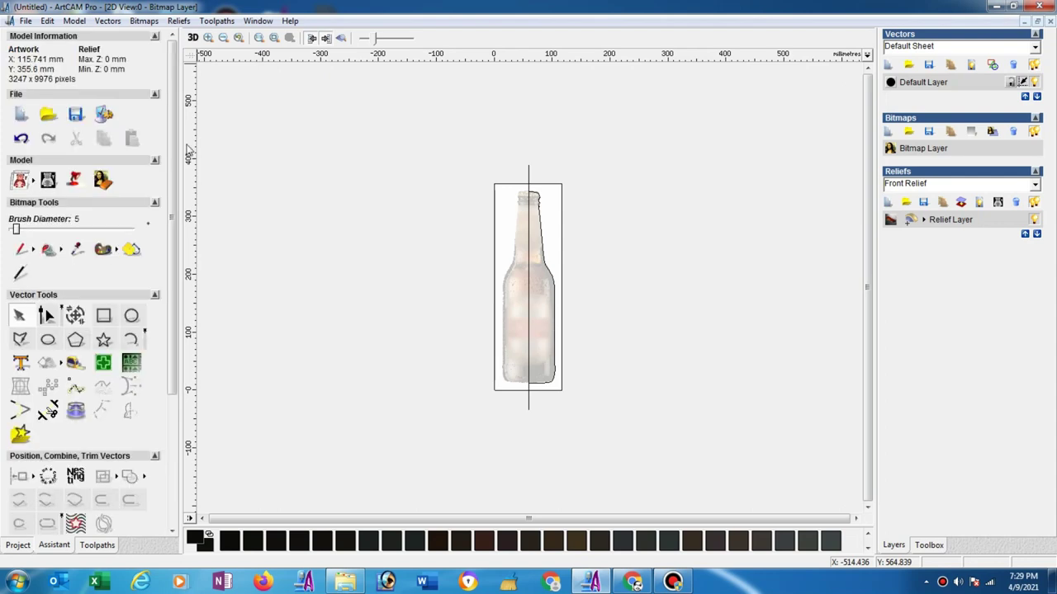
# Step: Tile the 2D and 3D views side by side, stand the relief upright, and select the bottle profile
pyautogui.click(258, 21)
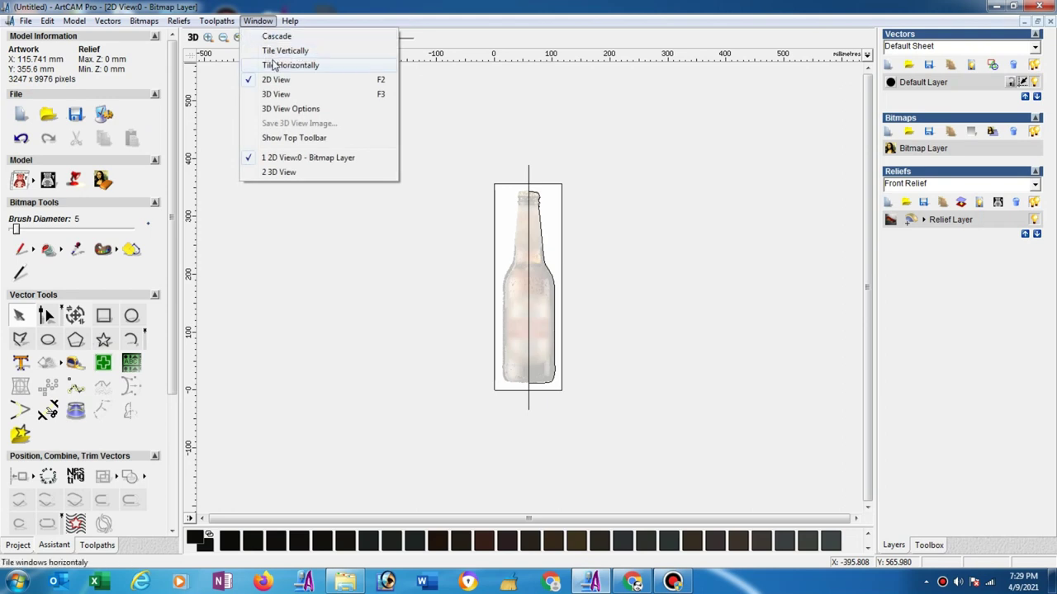
pyautogui.click(281, 50)
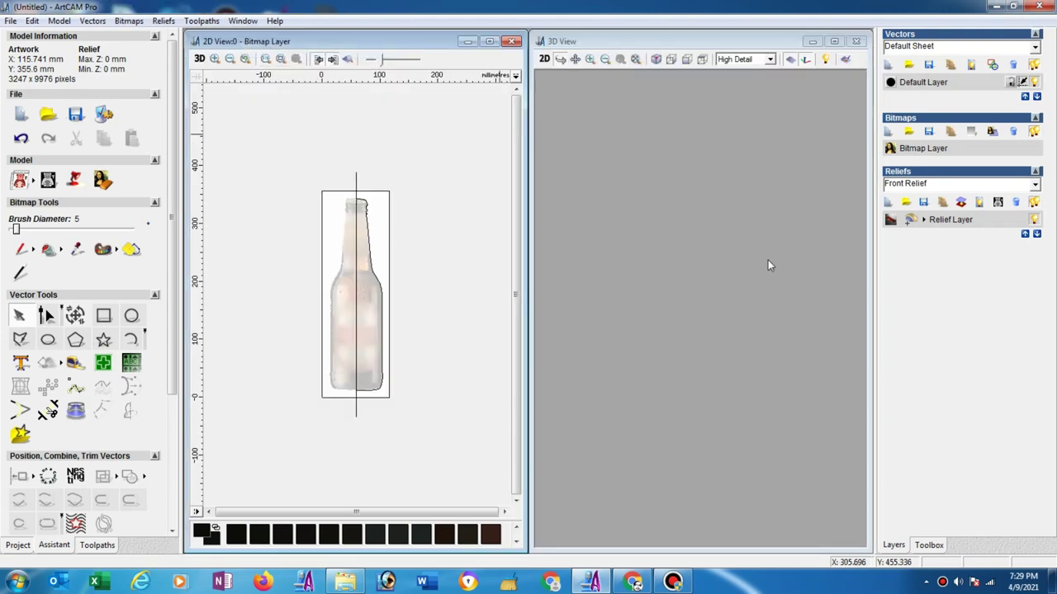
pyautogui.moveTo(736, 410)
pyautogui.mouseDown()
pyautogui.moveTo(743, 344)
pyautogui.moveTo(691, 253)
pyautogui.mouseUp()
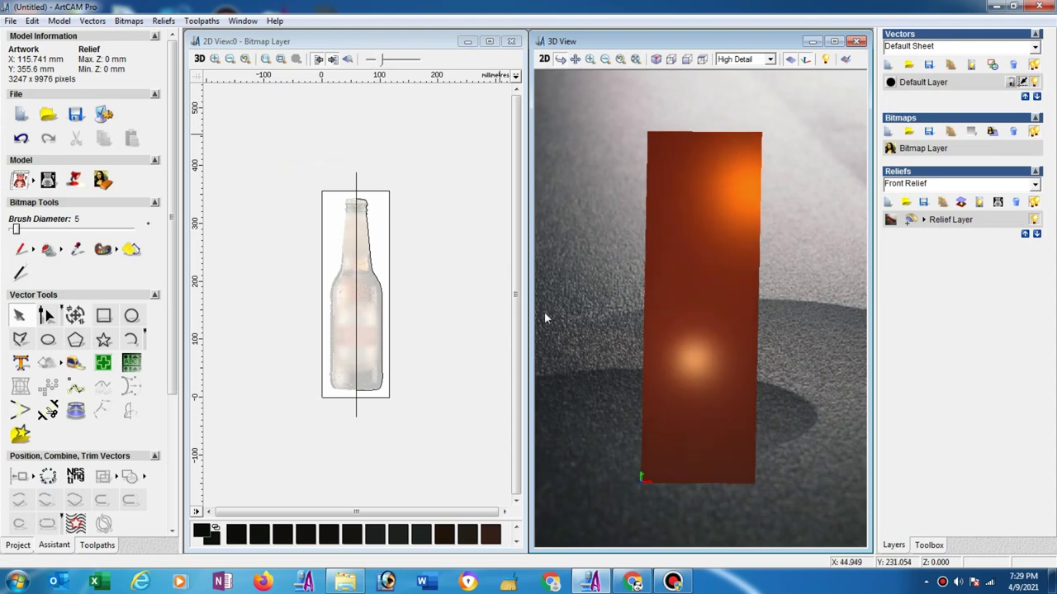
pyautogui.click(386, 345)
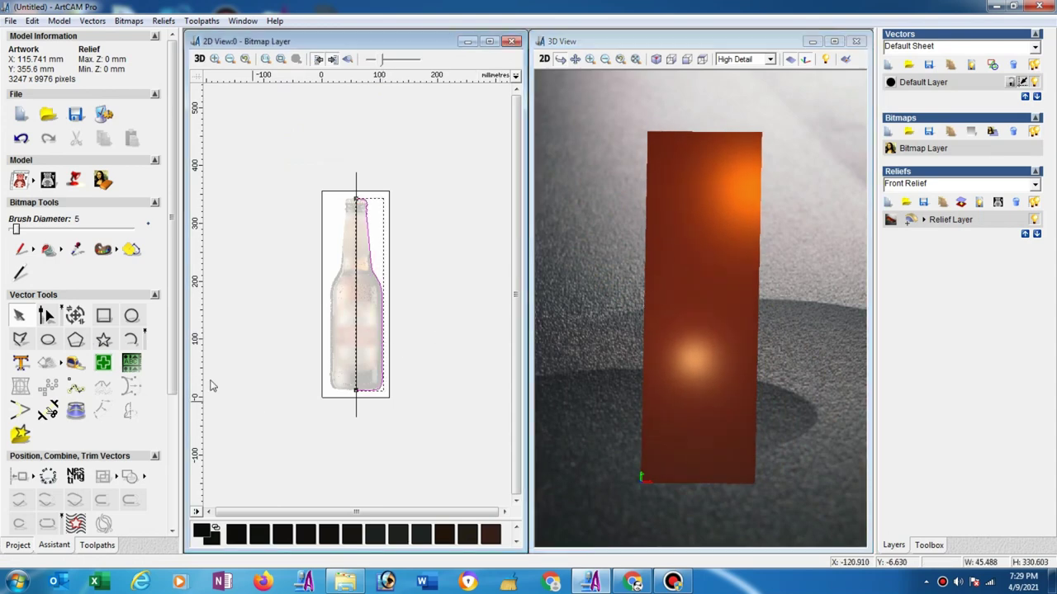
pyautogui.scroll(-3, 166, 378)
pyautogui.scroll(-2, 123, 413)
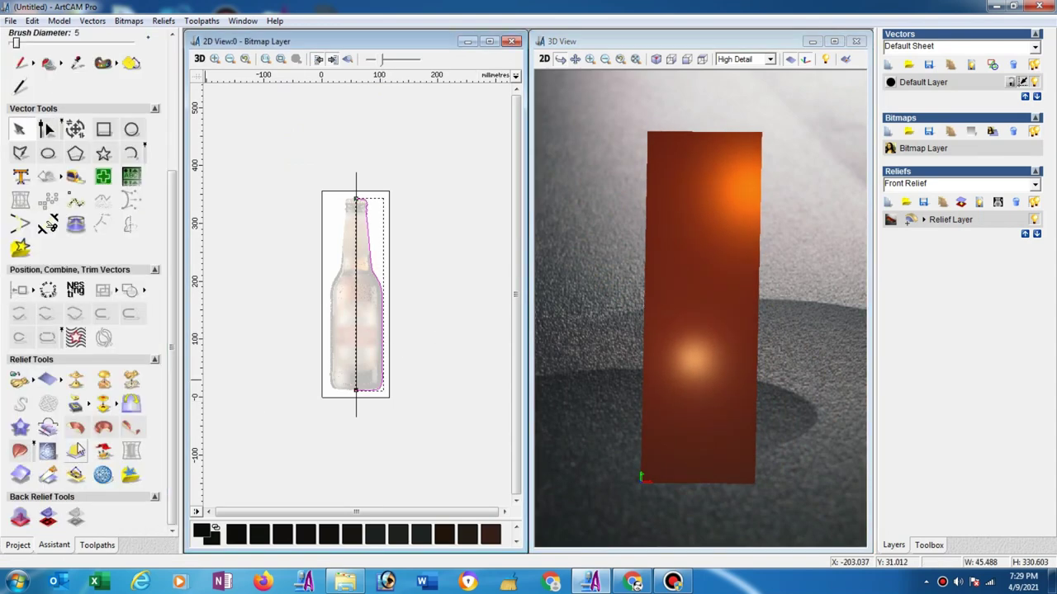
# Step: Turn the bottle outline into a round relief with Calculate, then close the turn settings
pyautogui.click(132, 429)
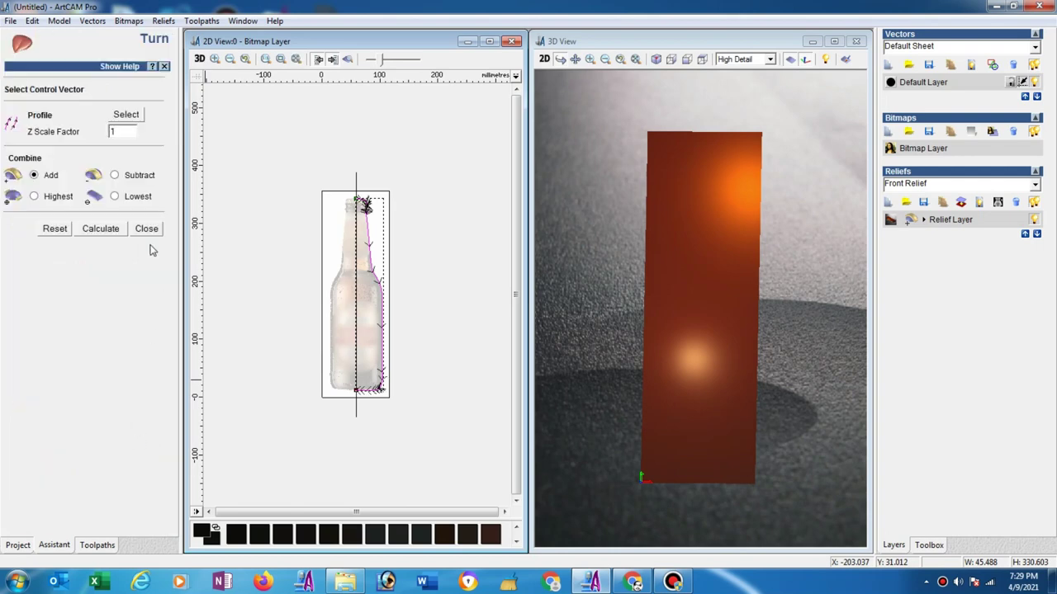
pyautogui.click(126, 116)
pyautogui.click(107, 233)
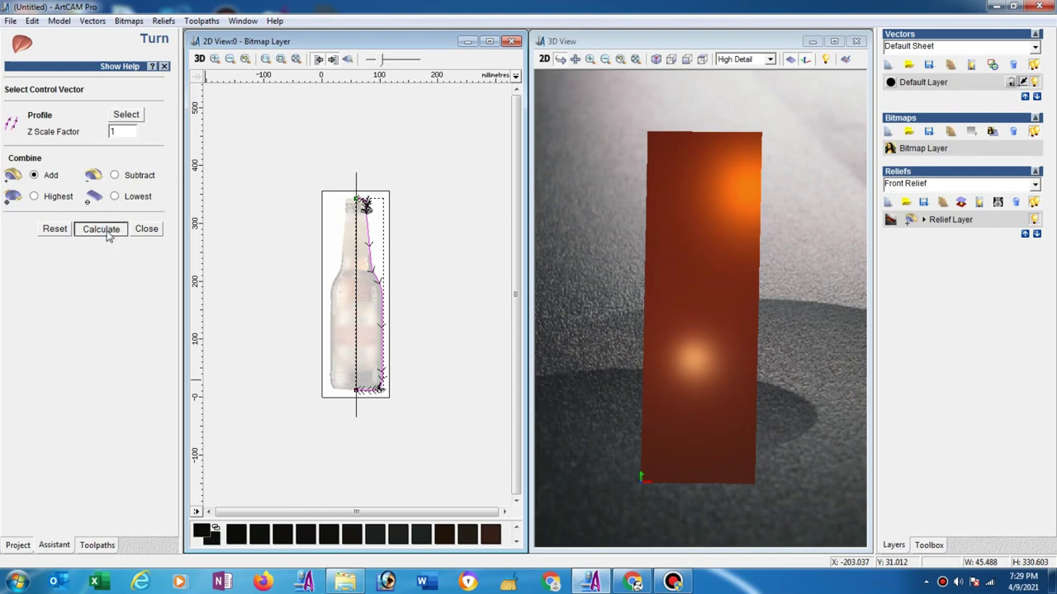
pyautogui.click(101, 229)
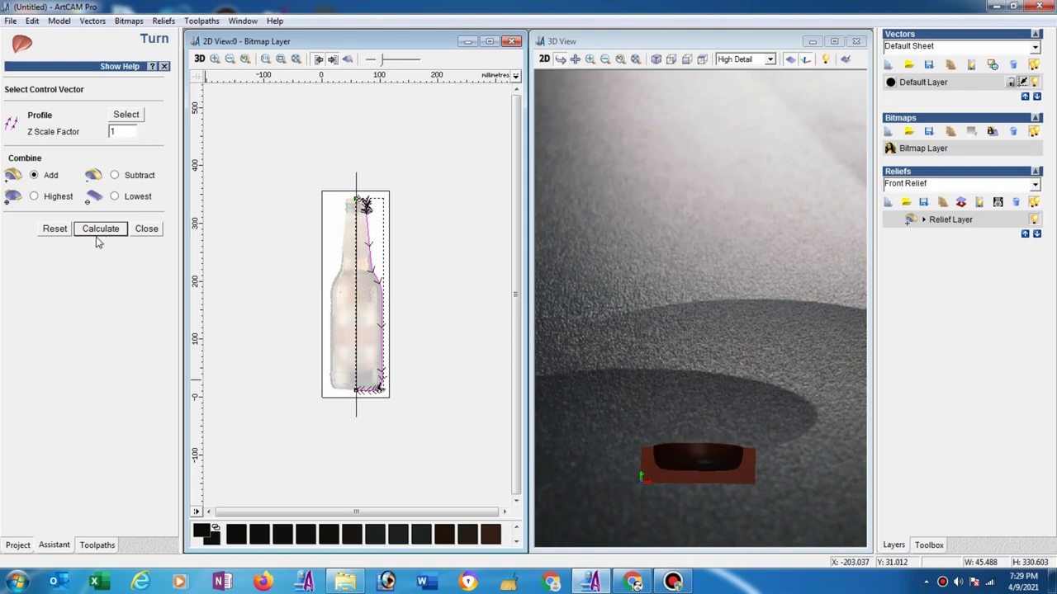
pyautogui.click(146, 228)
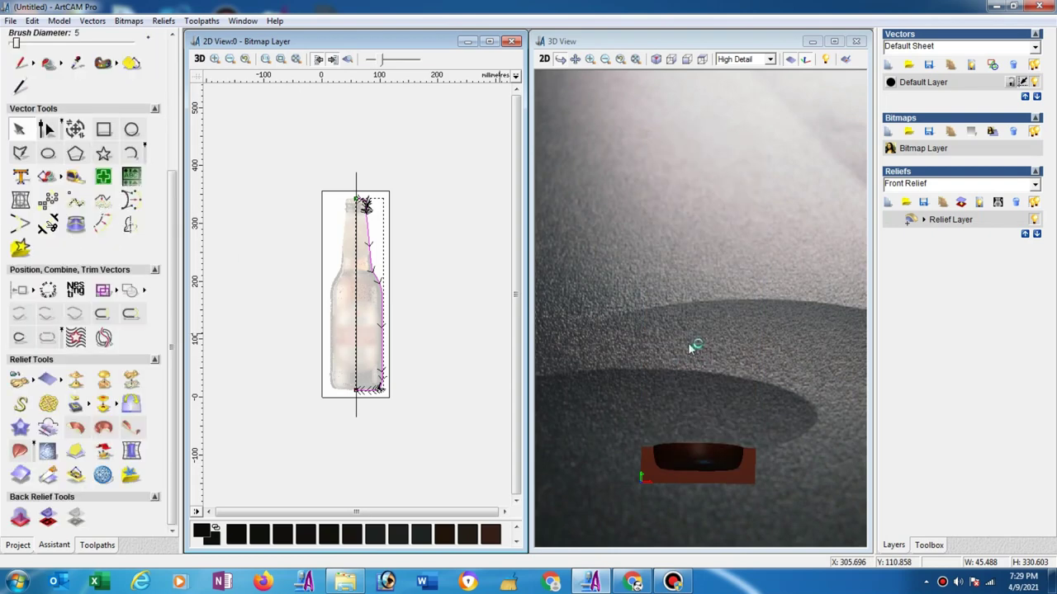
# Step: Zoom and orbit the 3D view to inspect the rounded bottle relief from several angles
pyautogui.click(696, 351)
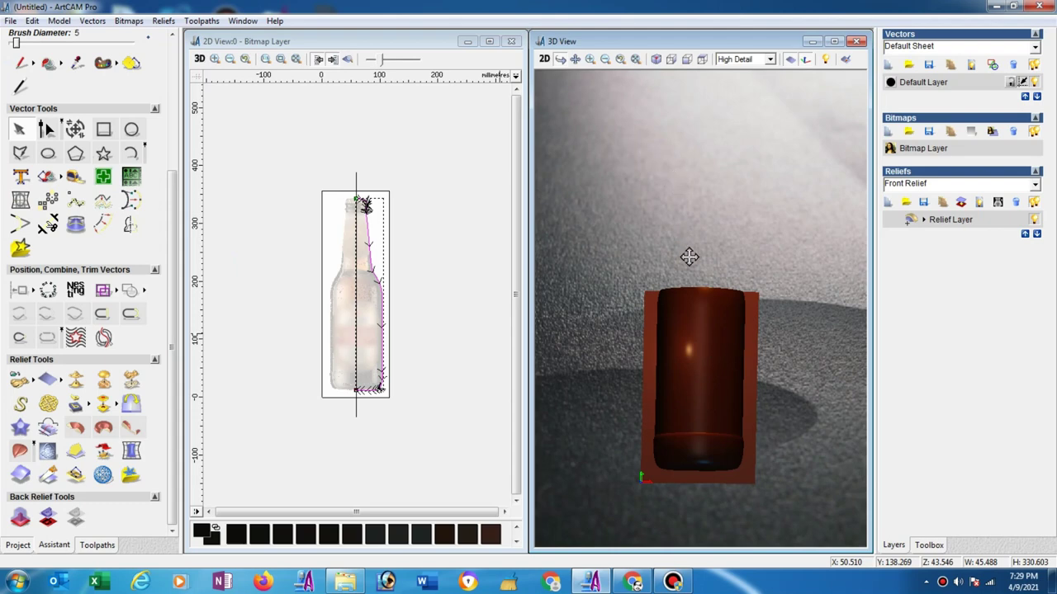
pyautogui.scroll(2, 727, 330)
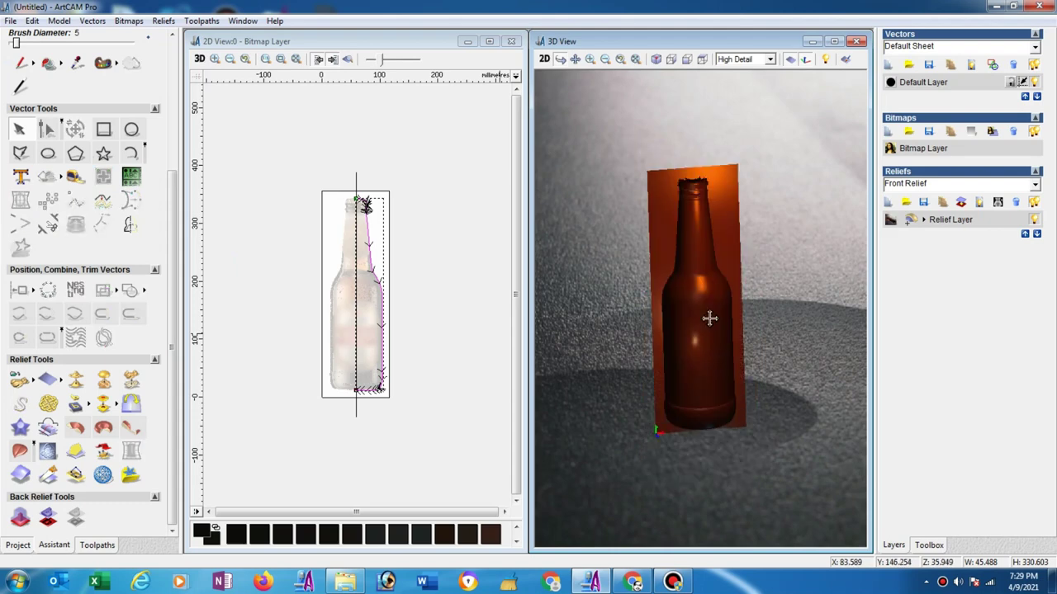
pyautogui.moveTo(727, 330); pyautogui.dragTo(689, 278)
pyautogui.scroll(1, 719, 313)
pyautogui.scroll(1, 715, 321)
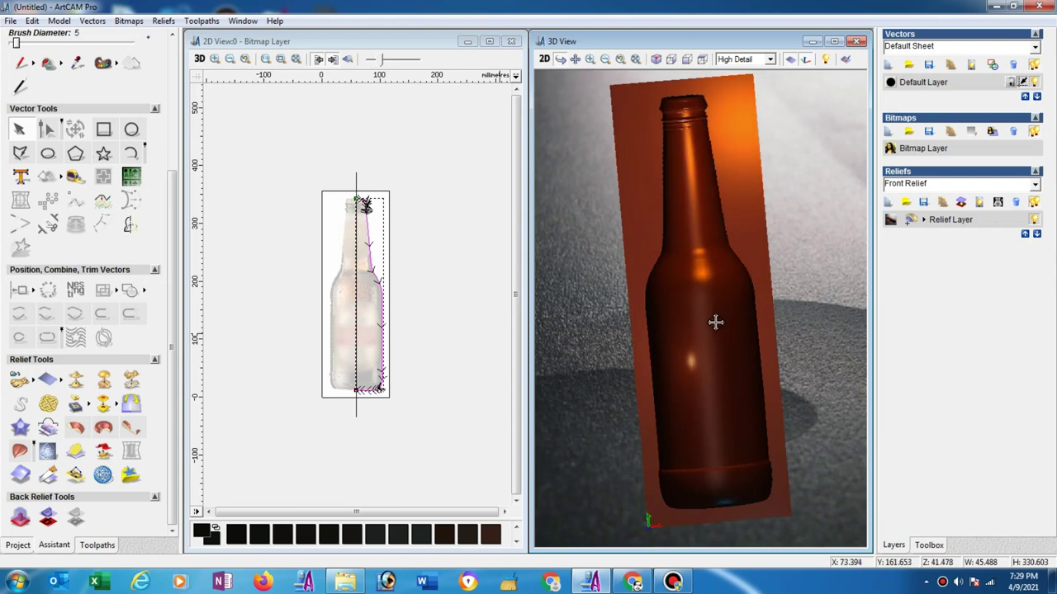
pyautogui.scroll(1, 778, 318)
pyautogui.moveTo(778, 317)
pyautogui.mouseDown()
pyautogui.moveTo(849, 292)
pyautogui.moveTo(658, 337)
pyautogui.moveTo(558, 331)
pyautogui.moveTo(762, 332)
pyautogui.moveTo(691, 328)
pyautogui.moveTo(696, 314)
pyautogui.mouseUp()
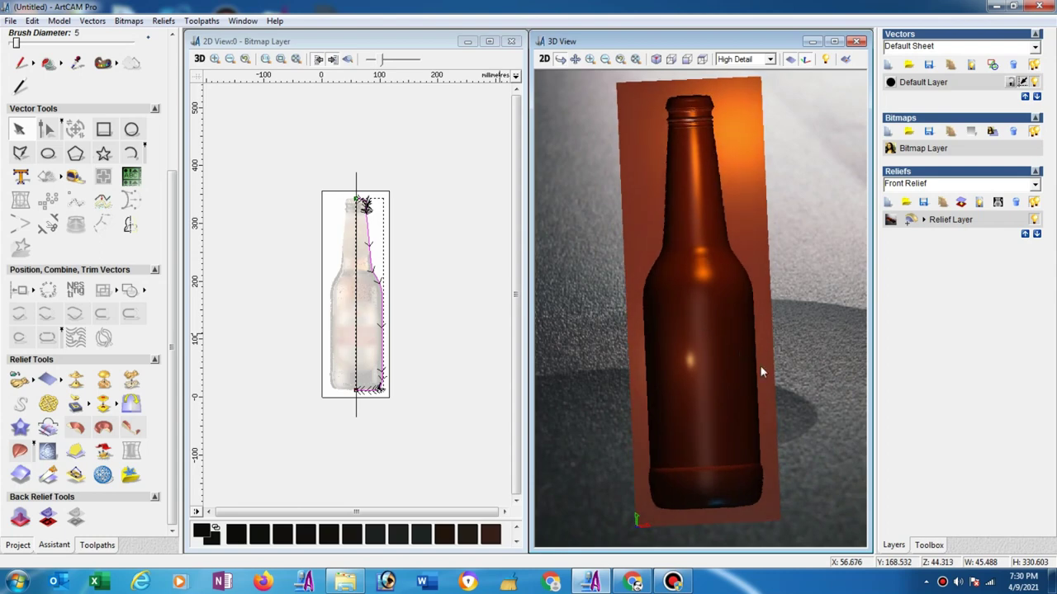
pyautogui.moveTo(759, 365)
pyautogui.mouseDown()
pyautogui.moveTo(785, 436)
pyautogui.moveTo(707, 445)
pyautogui.mouseUp()
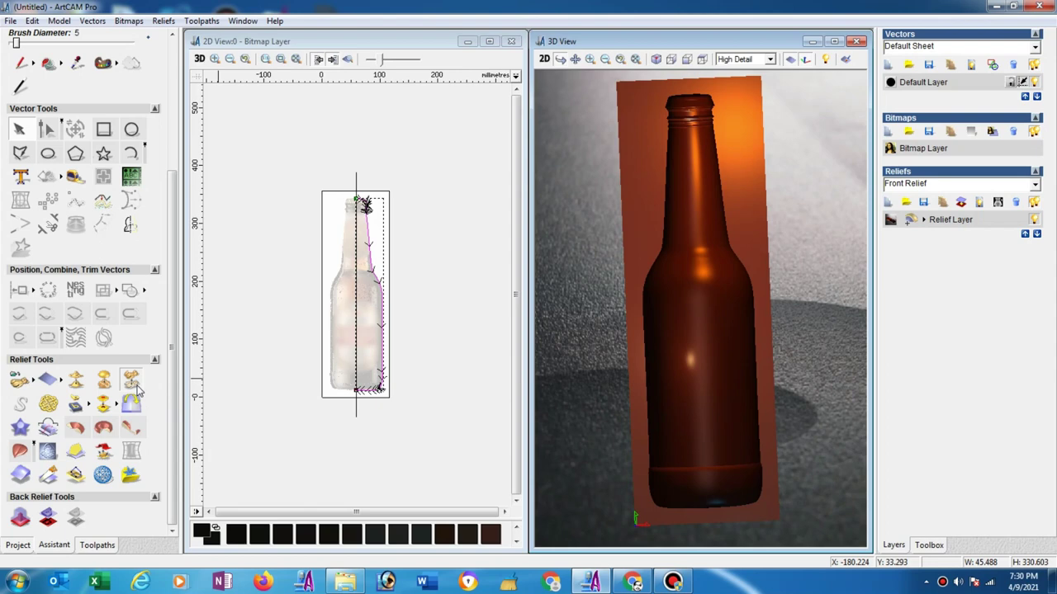
# Step: Scale the bottle relief to a new height of 2 mm, replacing 45.488 mm
pyautogui.click(131, 380)
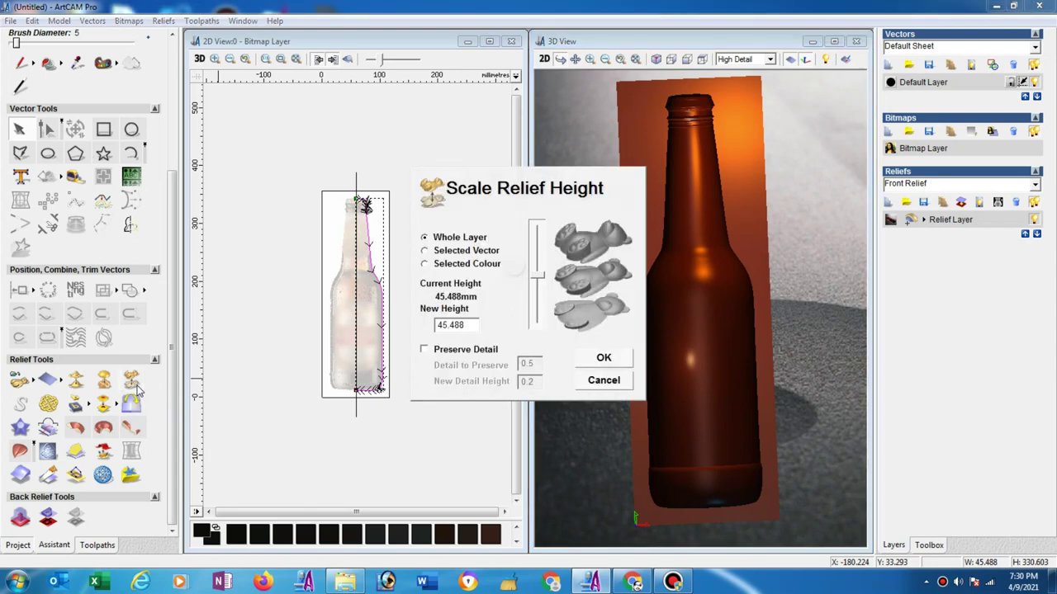
pyautogui.doubleClick(449, 326)
pyautogui.write('25')
pyautogui.click(604, 358)
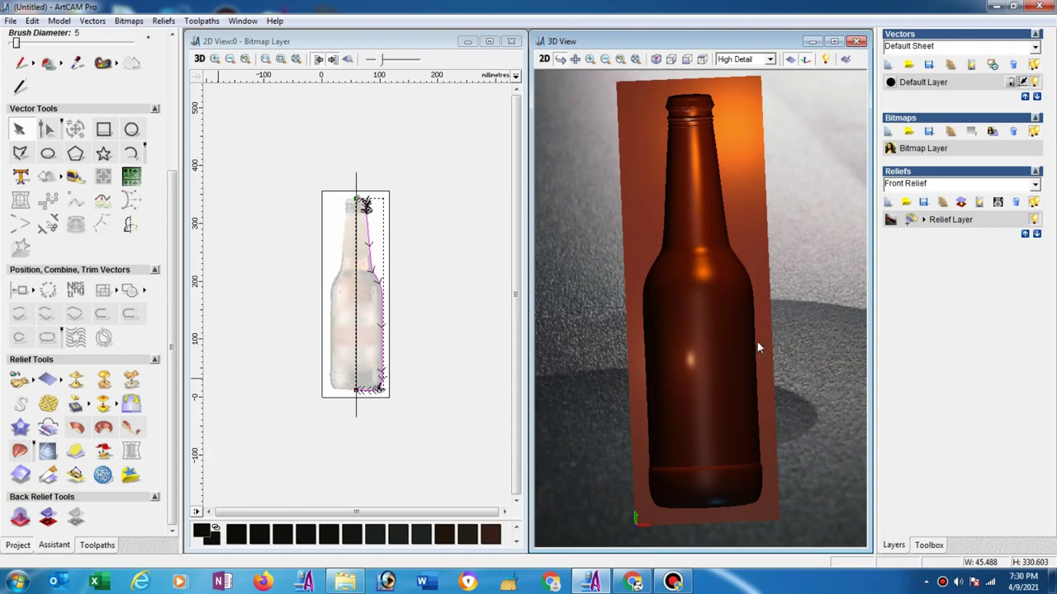
# Step: Orbit and pan the 3D view and deselect the traced profile vector
pyautogui.moveTo(734, 346)
pyautogui.mouseDown()
pyautogui.moveTo(801, 335)
pyautogui.moveTo(703, 356)
pyautogui.moveTo(727, 347)
pyautogui.moveTo(719, 365)
pyautogui.moveTo(634, 326)
pyautogui.mouseUp()
pyautogui.click(59, 20)
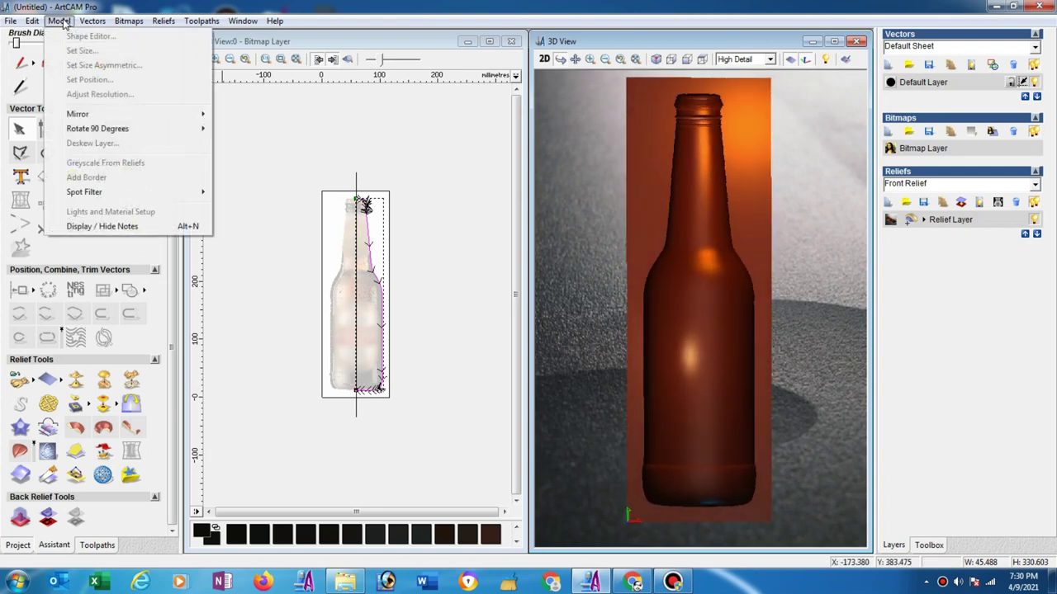
pyautogui.click(246, 173)
pyautogui.click(59, 20)
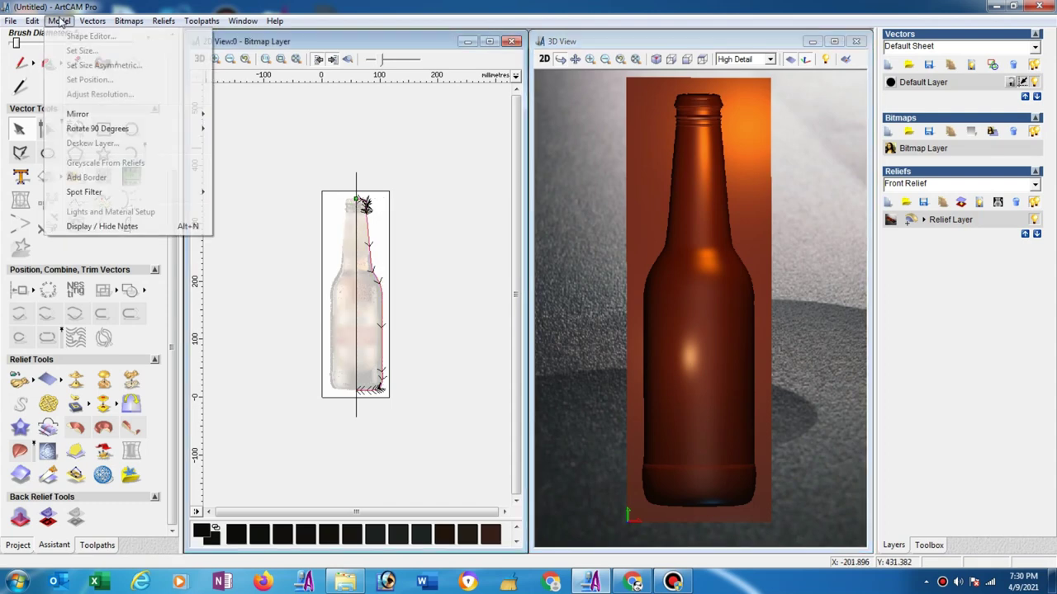
pyautogui.click(235, 147)
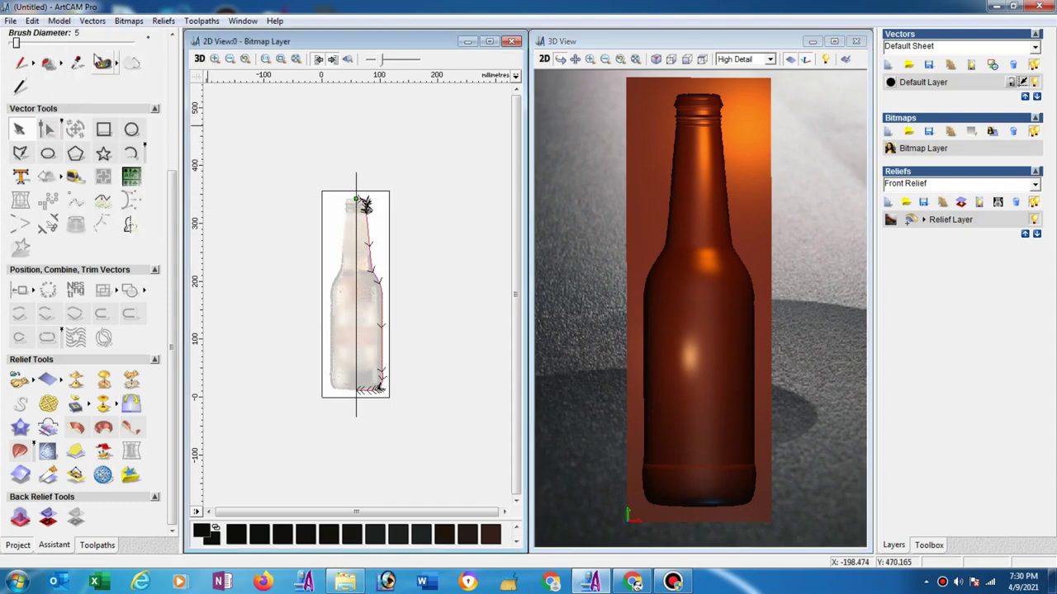
pyautogui.click(58, 20)
pyautogui.click(294, 151)
pyautogui.moveTo(633, 169); pyautogui.dragTo(614, 169, button='middle')
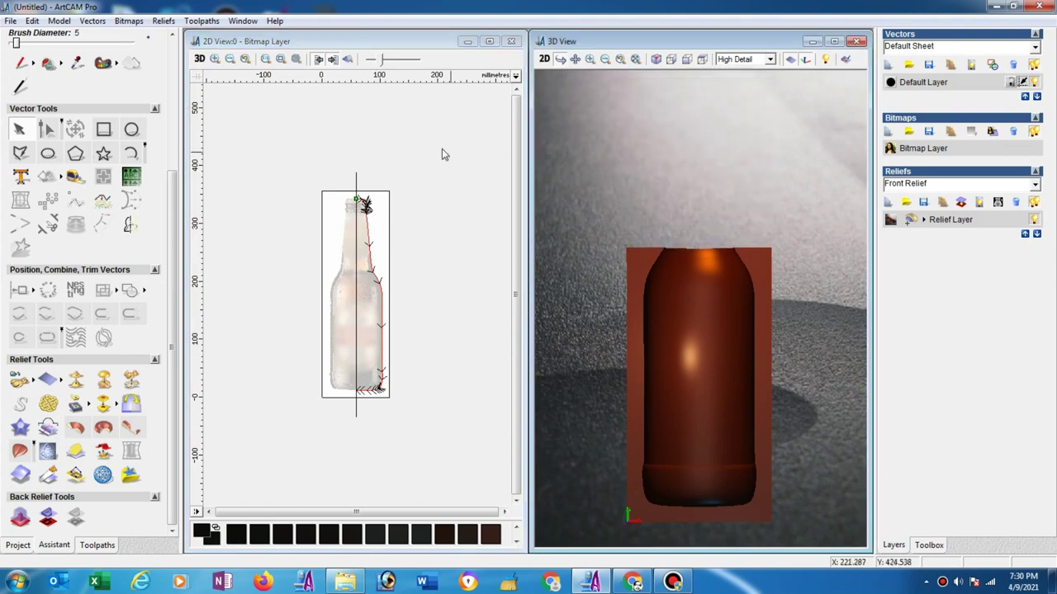
# Step: Apply the Soft Gold material preset to the relief via Lights and Material Setup
pyautogui.click(58, 21)
pyautogui.click(155, 250)
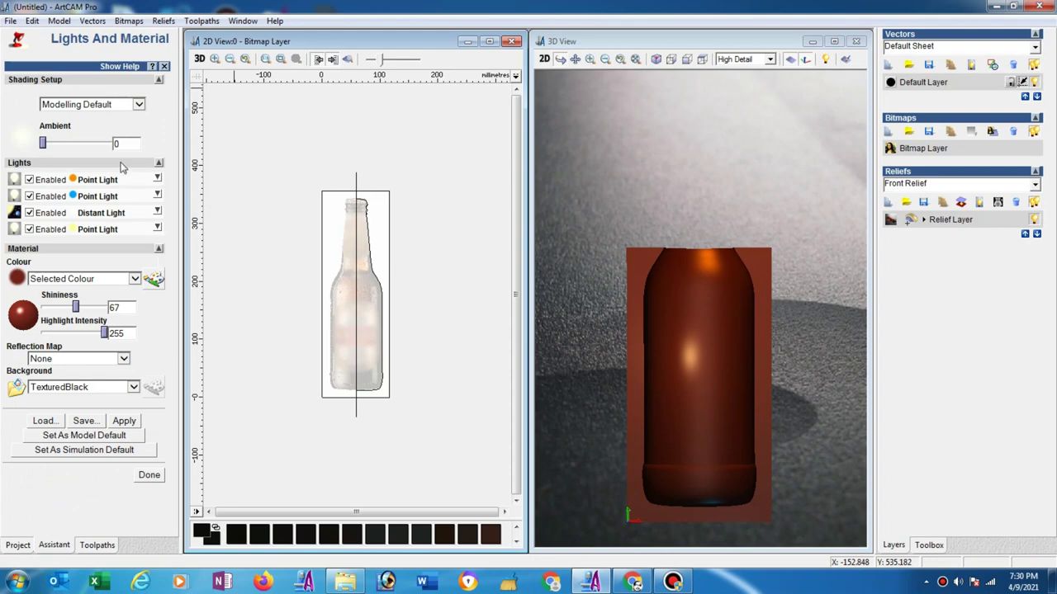
pyautogui.click(141, 105)
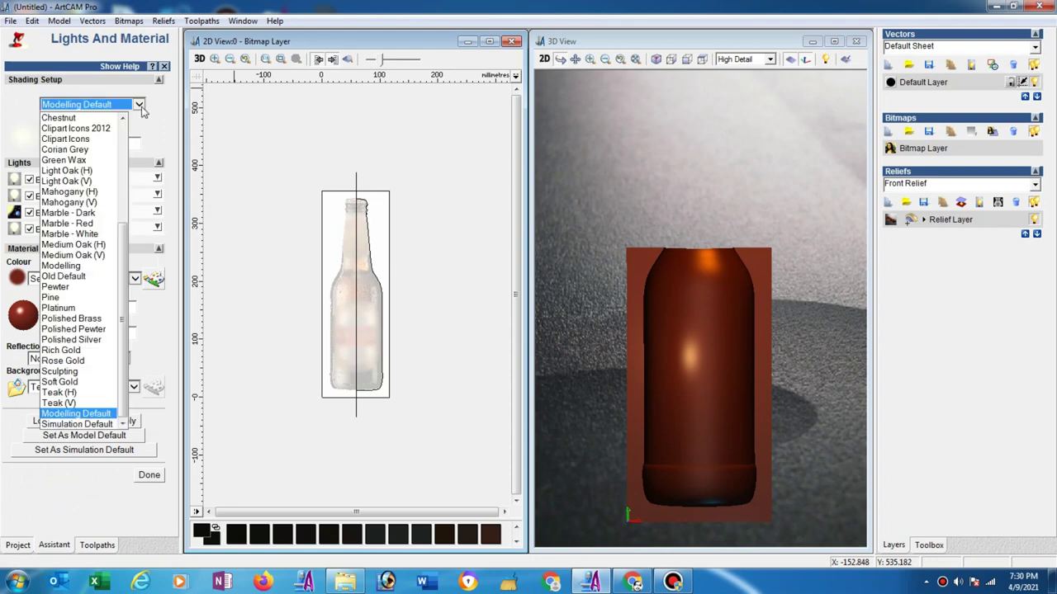
pyautogui.click(94, 382)
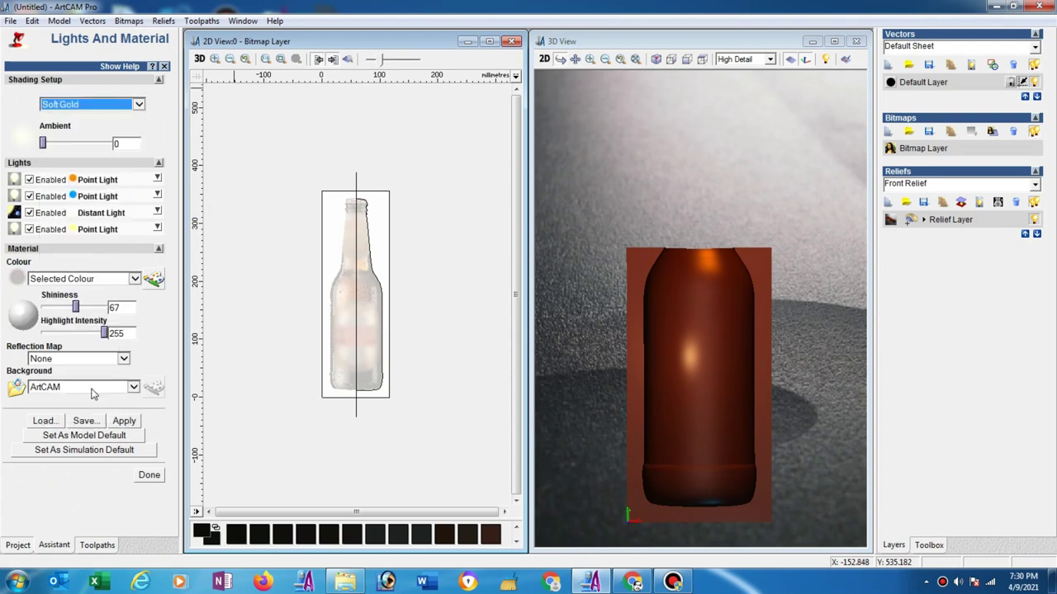
pyautogui.click(124, 421)
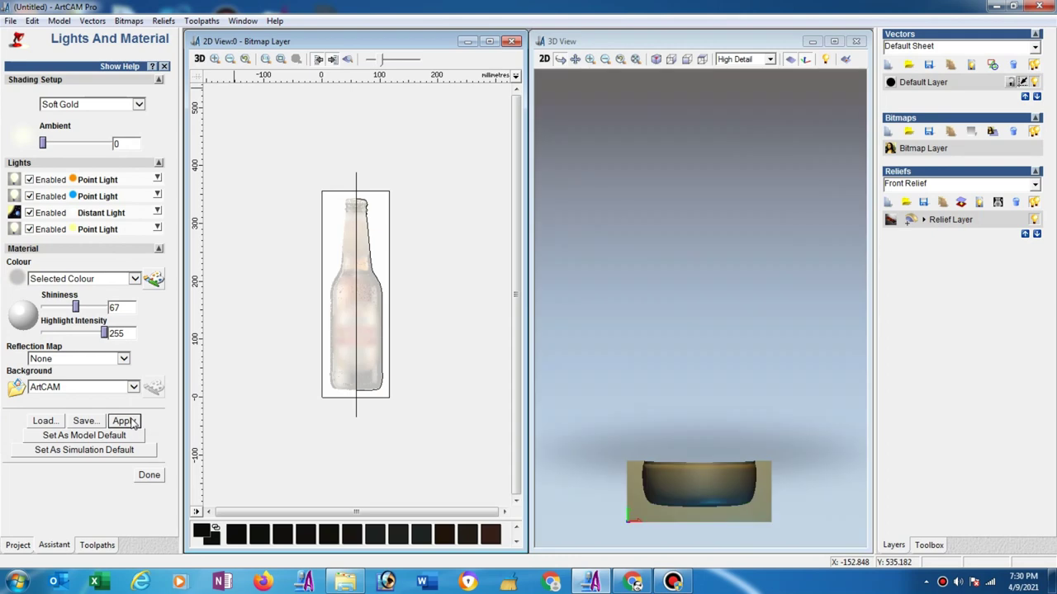
pyautogui.click(149, 476)
pyautogui.moveTo(772, 370)
pyautogui.mouseDown()
pyautogui.moveTo(733, 384)
pyautogui.moveTo(758, 382)
pyautogui.moveTo(701, 379)
pyautogui.moveTo(700, 349)
pyautogui.mouseUp()
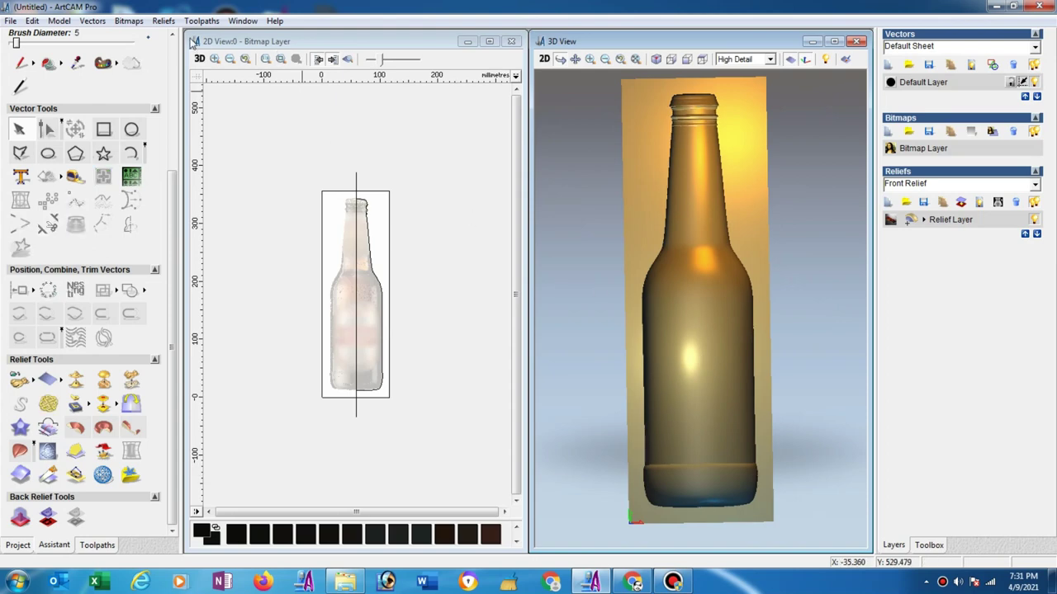
# Step: Save the composite relief to the Desktop as '3d' in ArtCAM 9 Relief File (*.rlf) format
pyautogui.click(163, 22)
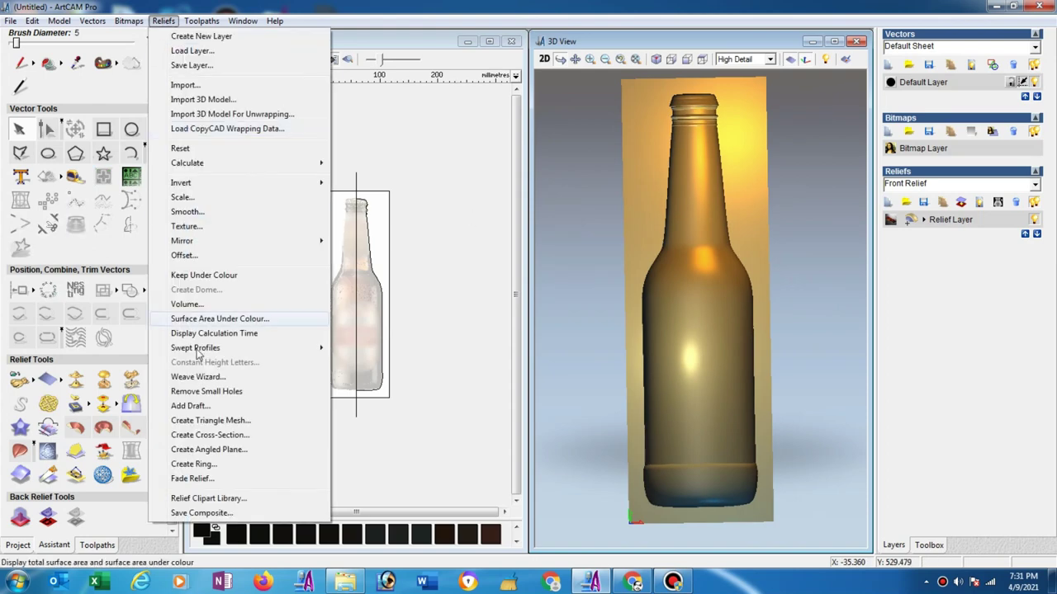
pyautogui.click(212, 515)
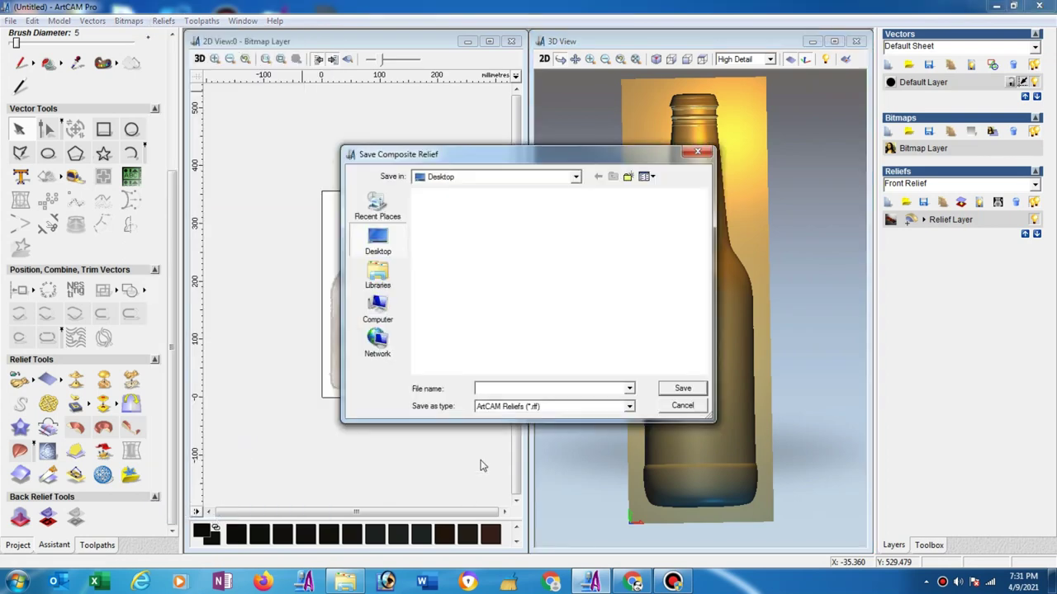
pyautogui.click(629, 407)
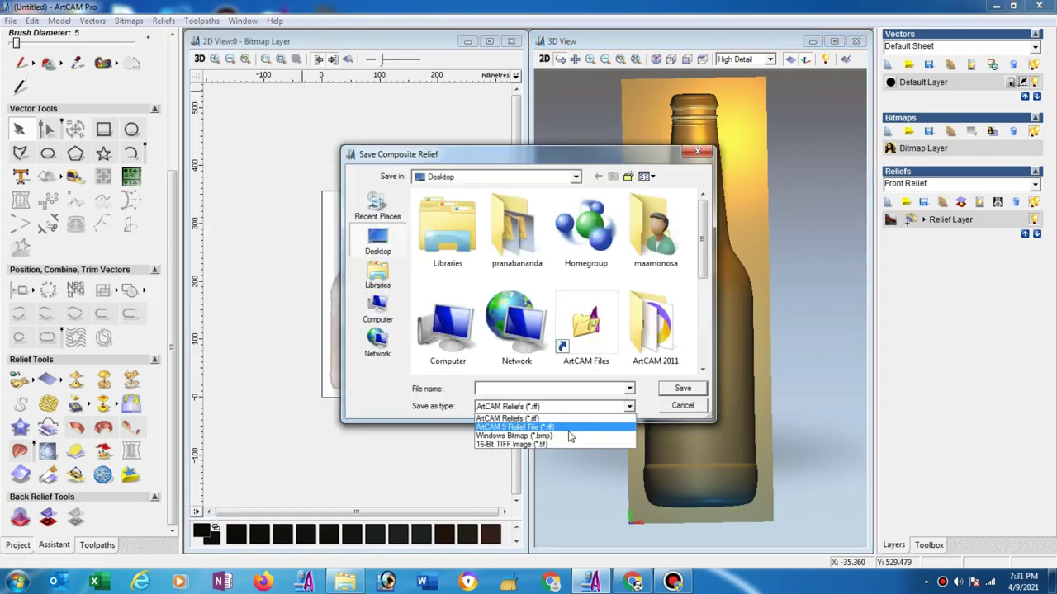
pyautogui.click(568, 428)
pyautogui.click(535, 388)
pyautogui.write('3d')
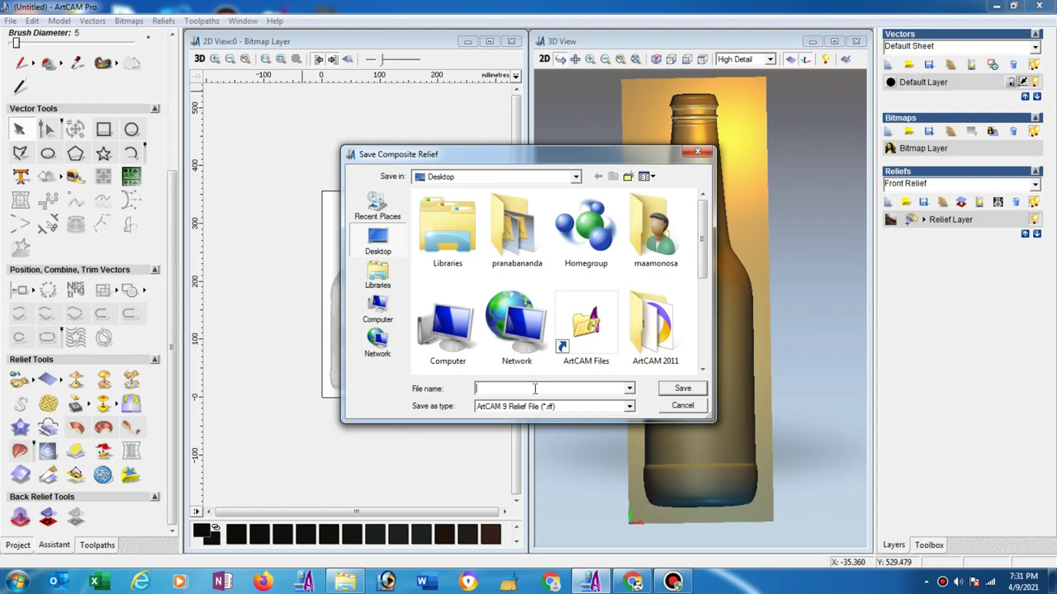
pyautogui.click(678, 390)
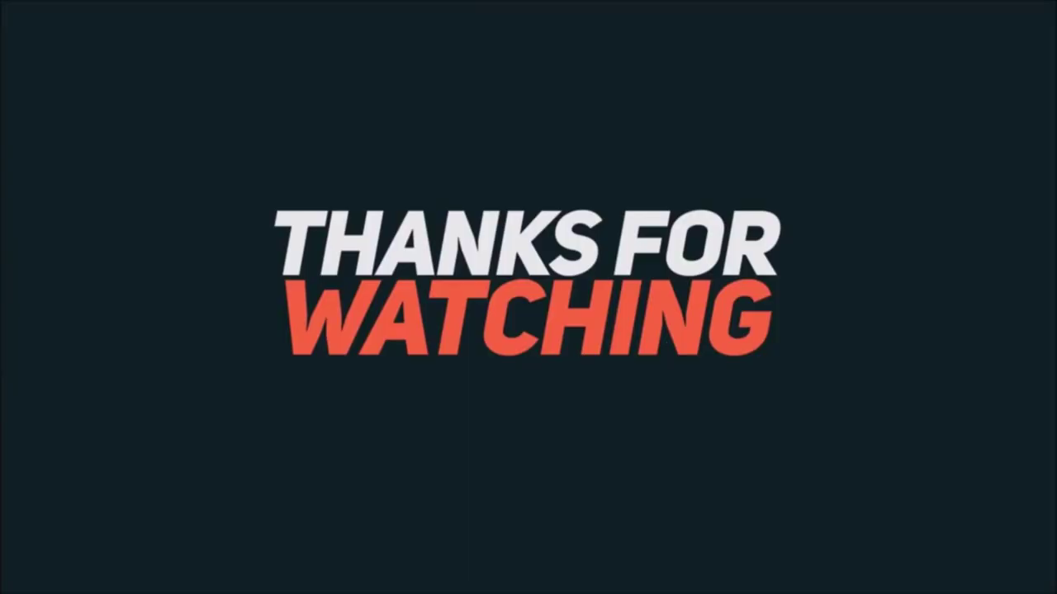